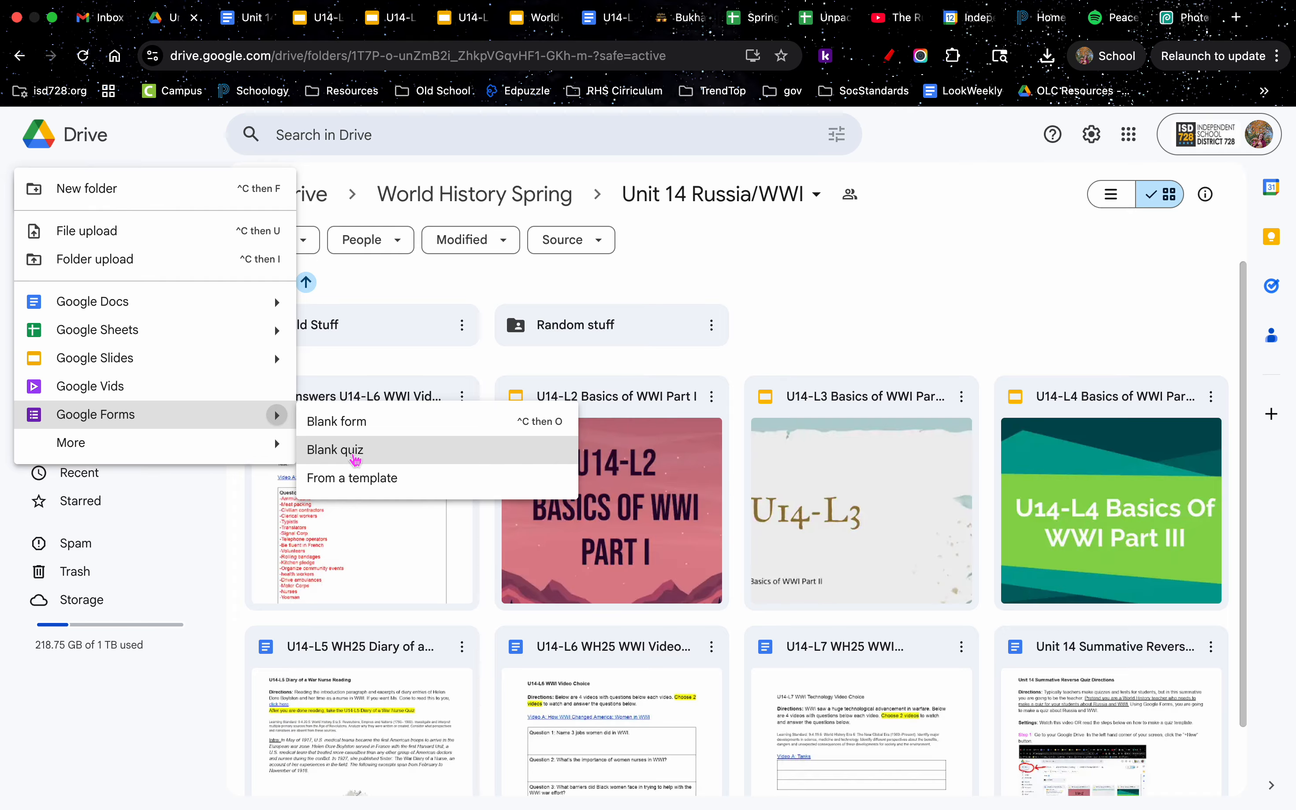
Create a blank Google Forms quiz in the Unit 14 Russia/WWI folder and dismiss the Gemini creation prompt.
{"action": "left_click", "coordinate": [355, 453]}
{"action": "left_click", "coordinate": [769, 505]}
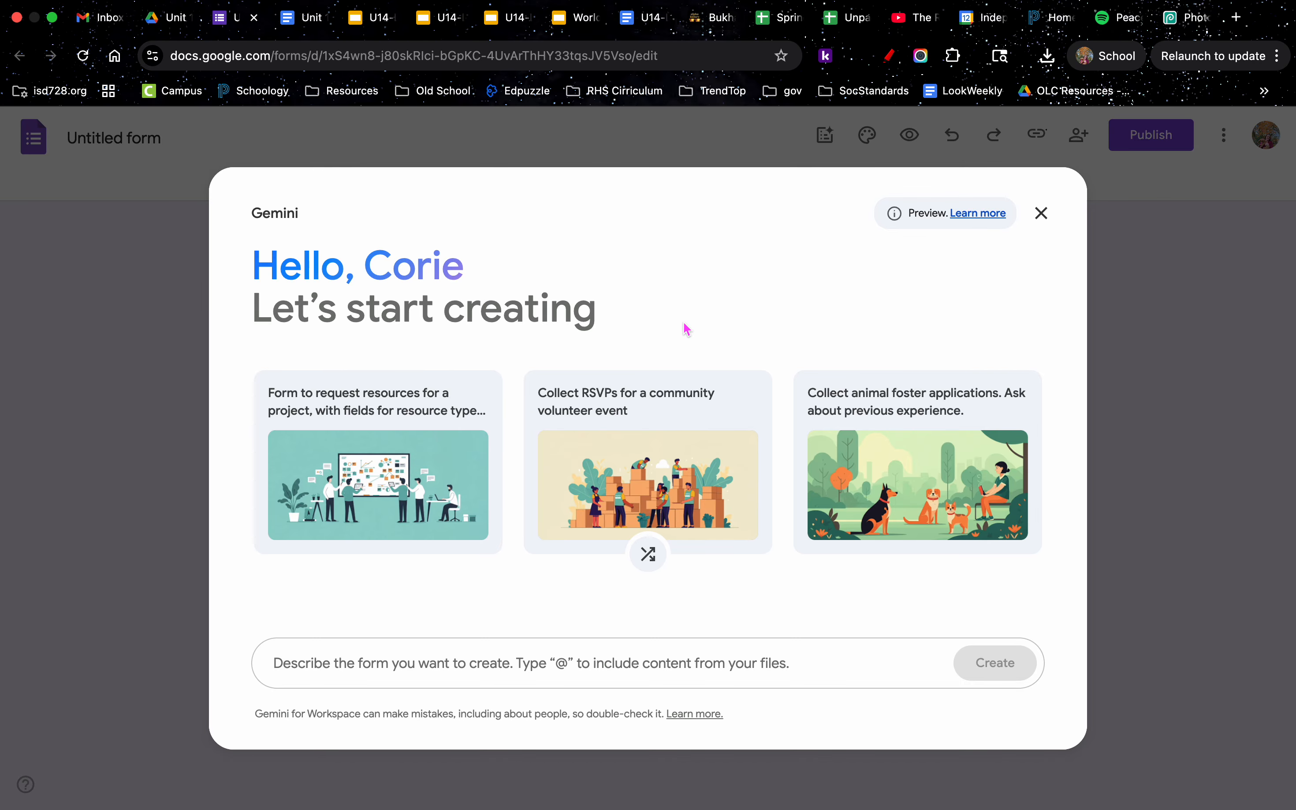
{"action": "left_click", "coordinate": [1042, 214]}
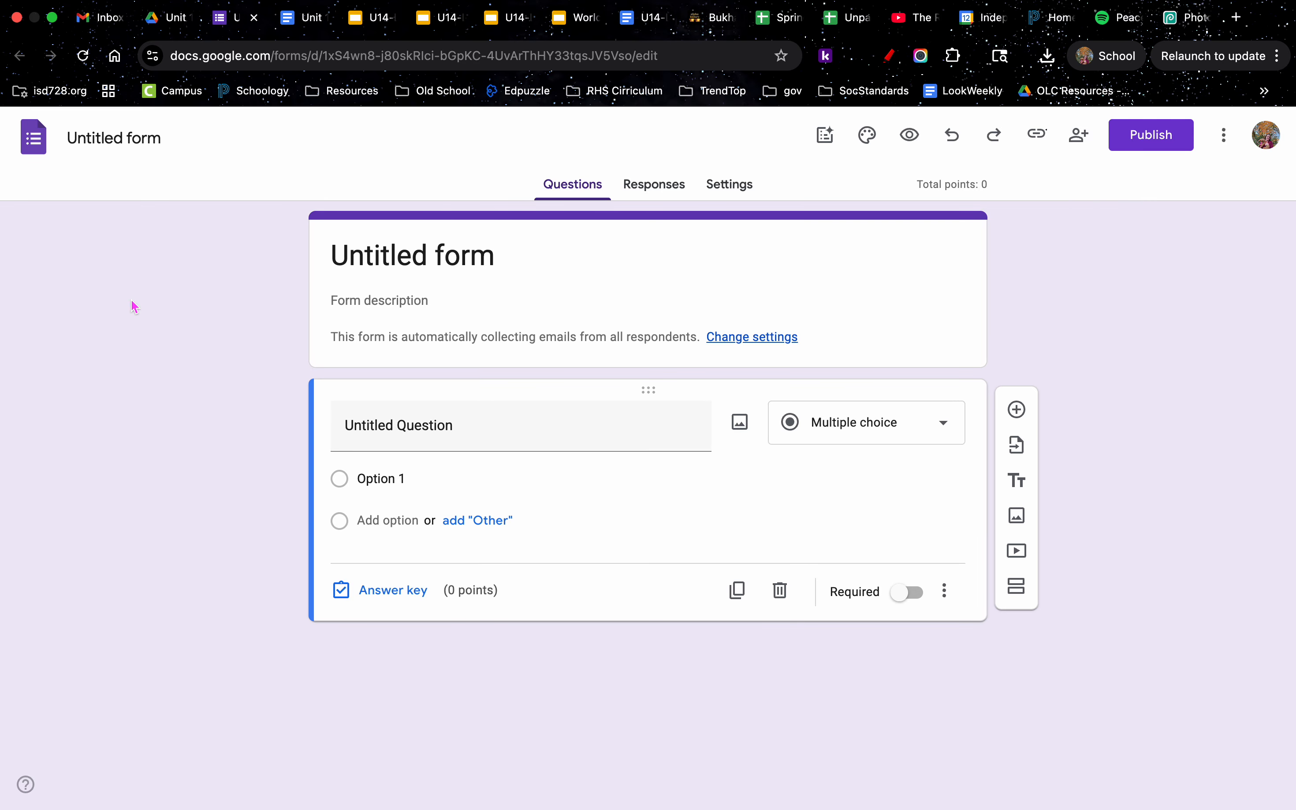
Replace the form's title with "Ghdjshfdaf".
{"action": "left_click", "coordinate": [397, 257]}
{"action": "left_click_drag", "start_coordinate": [494, 268], "coordinate": [320, 252]}
{"action": "type", "text": "Ghdjshfdaf"}
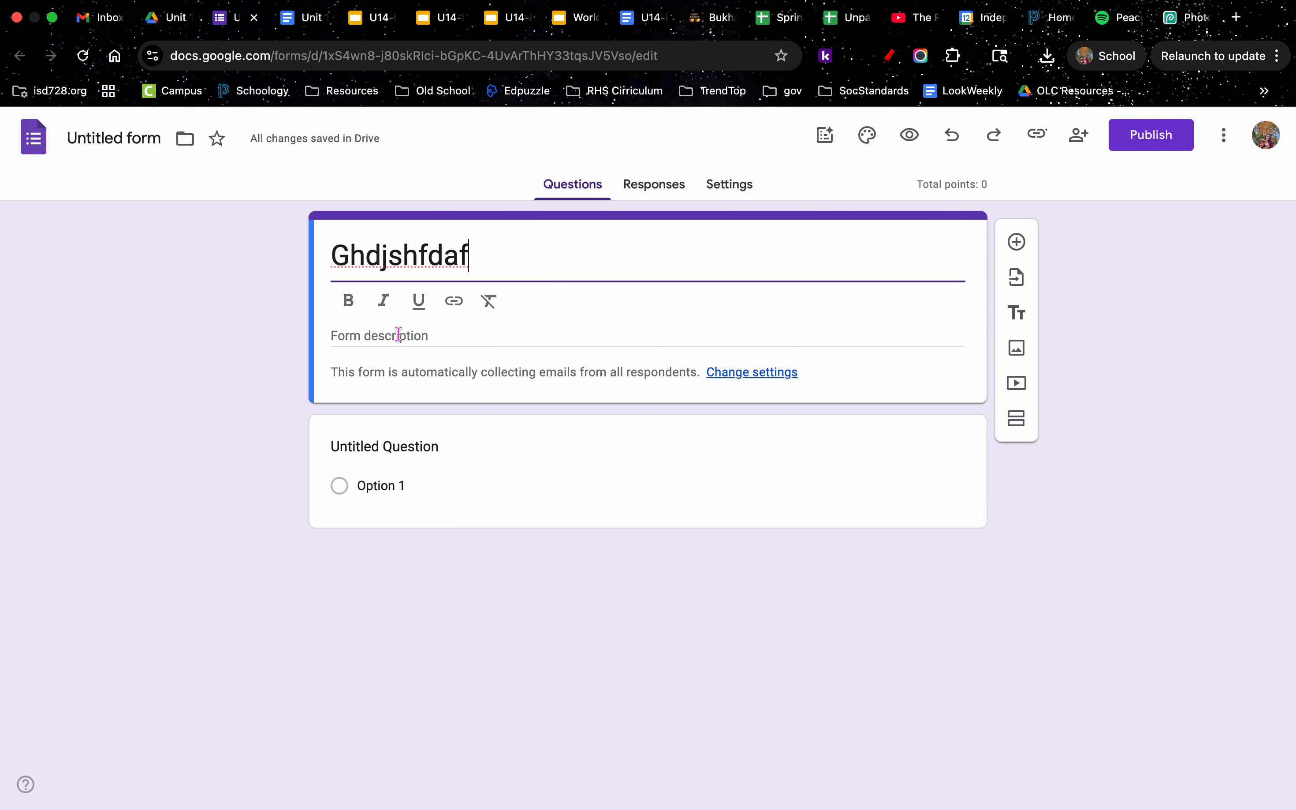
Enter the author's full name as the form description and name the file after the form title.
{"action": "left_click", "coordinate": [398, 334]}
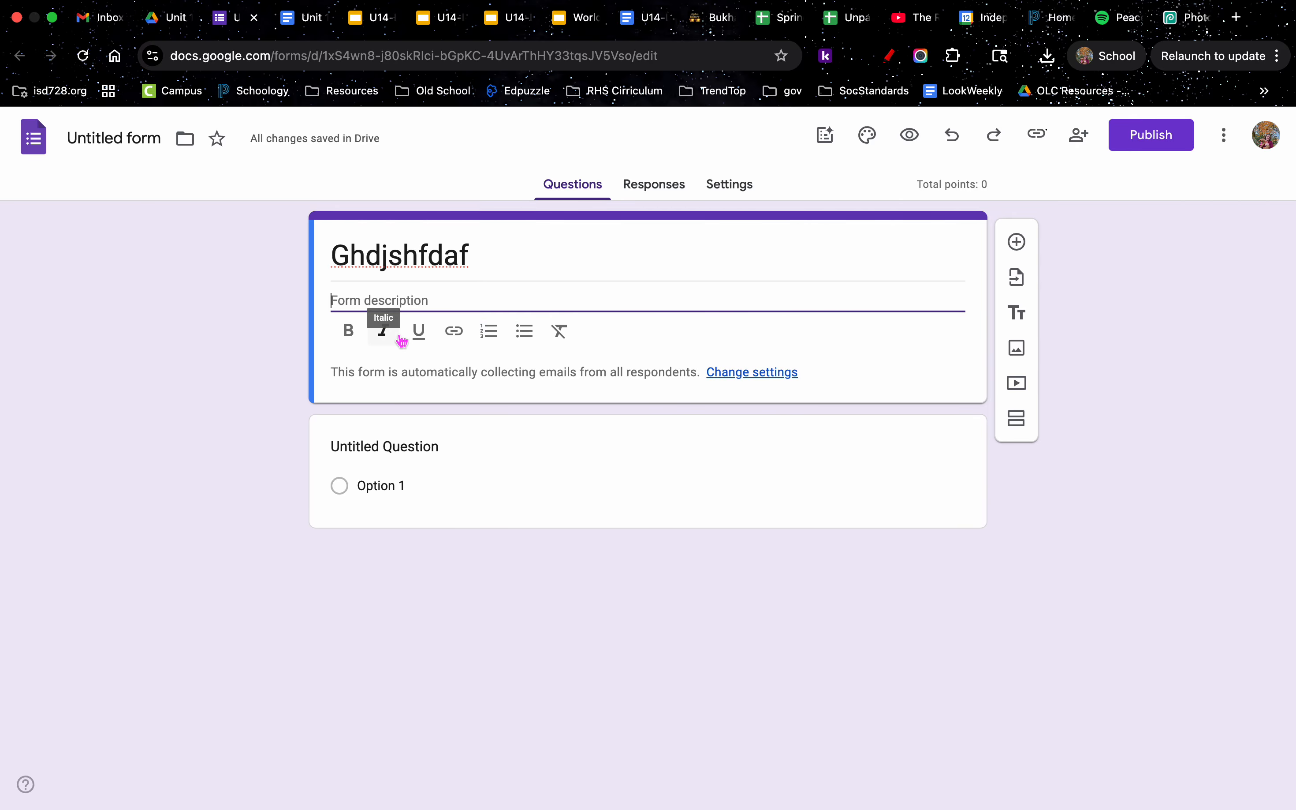
{"action": "type", "text": "Corie Stadick"}
{"action": "left_click", "coordinate": [238, 493]}
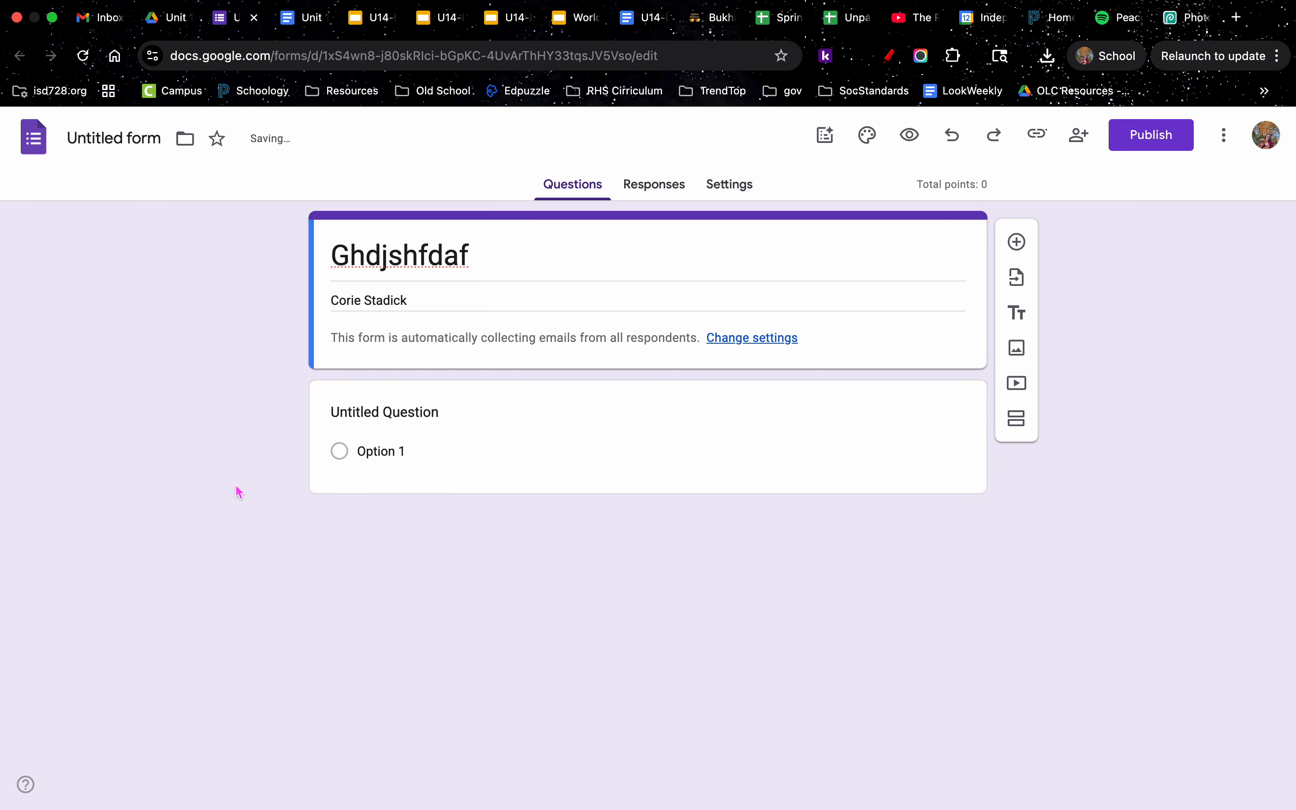
{"action": "left_click", "coordinate": [137, 152]}
{"action": "left_click", "coordinate": [150, 312]}
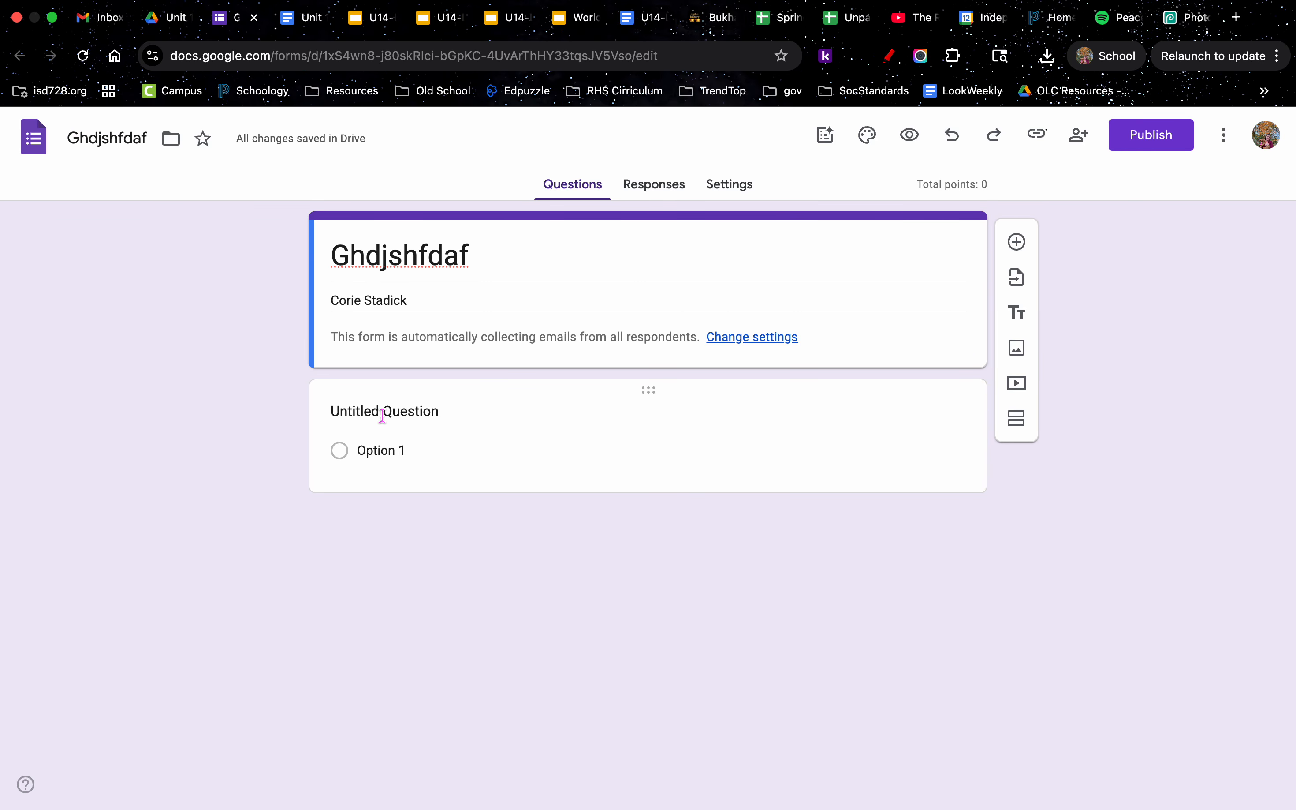
Set the first question's text to "hfdahjfhsgkjhgfdjsh?".
{"action": "left_click", "coordinate": [423, 412]}
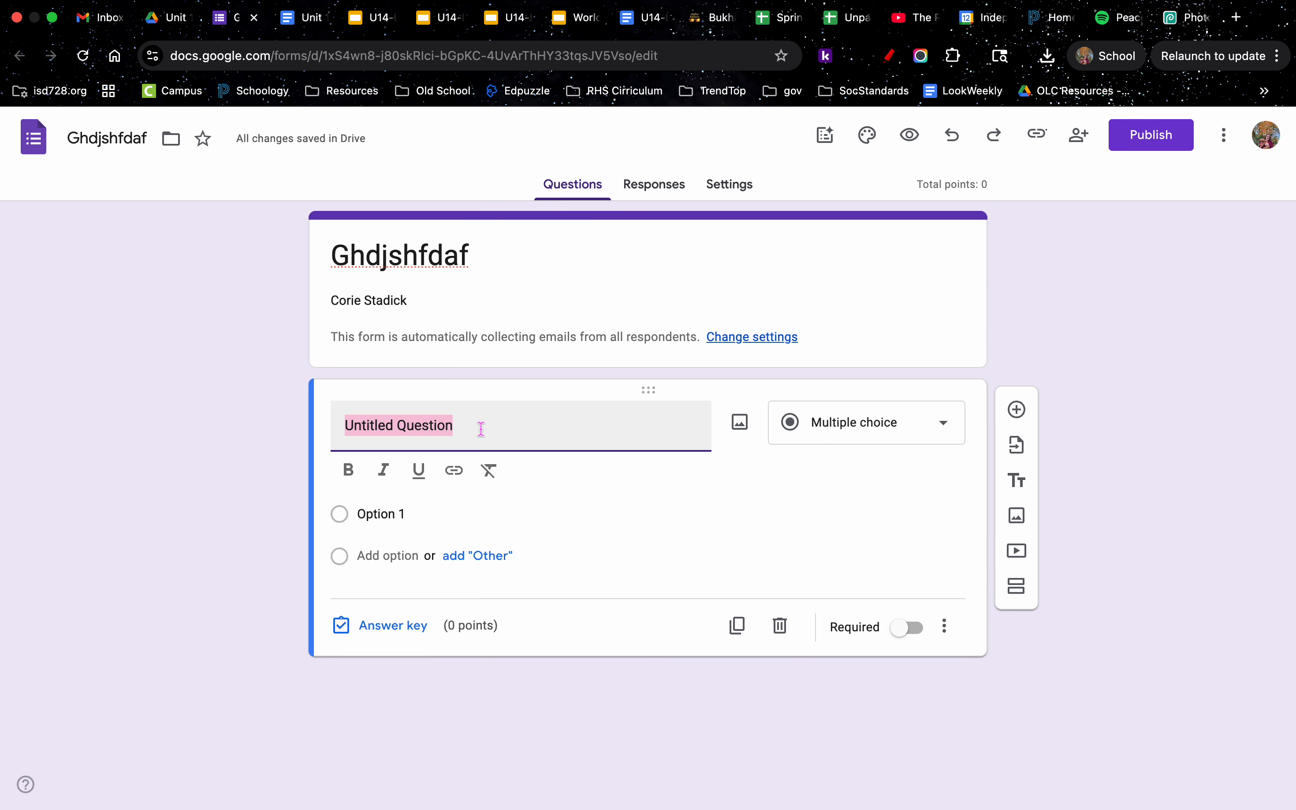
{"action": "type", "text": "hfdahjfhsgkjhgfd"}
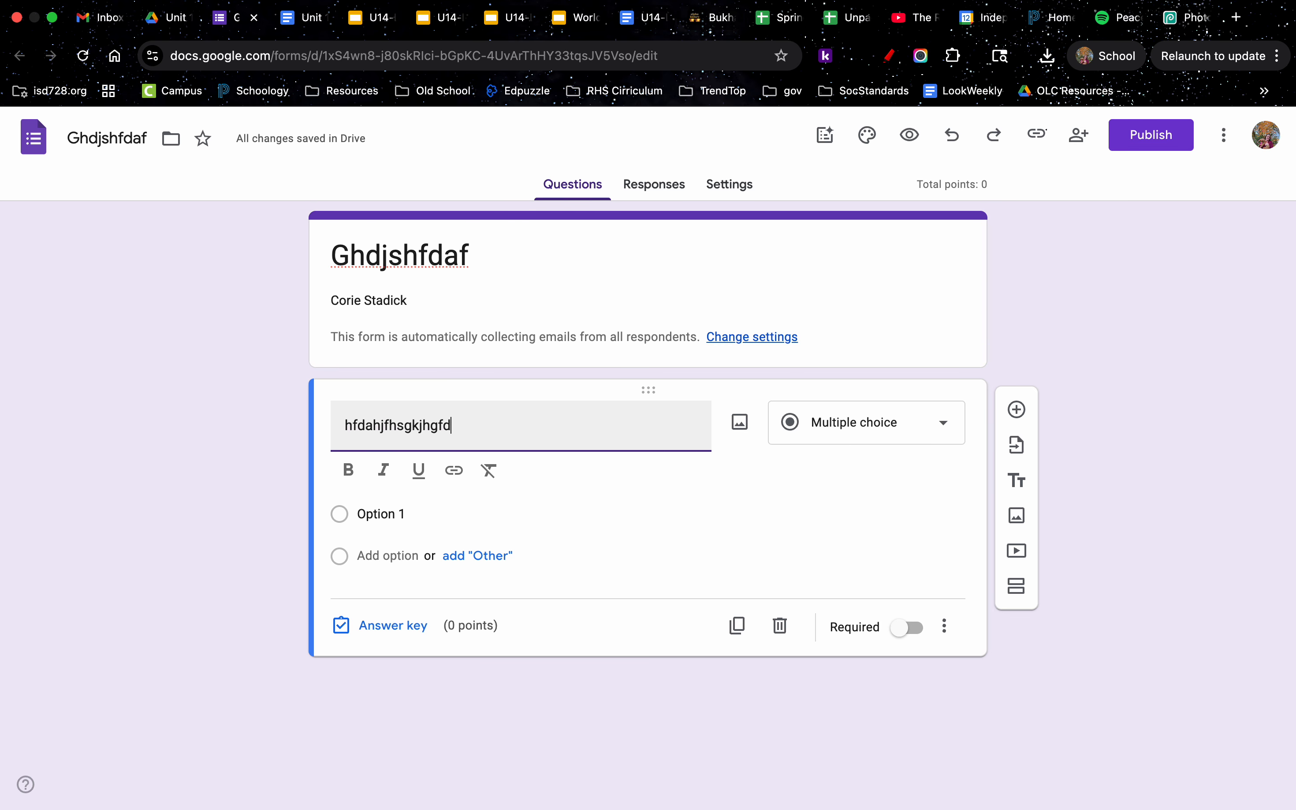
{"action": "type", "text": "jsh?"}
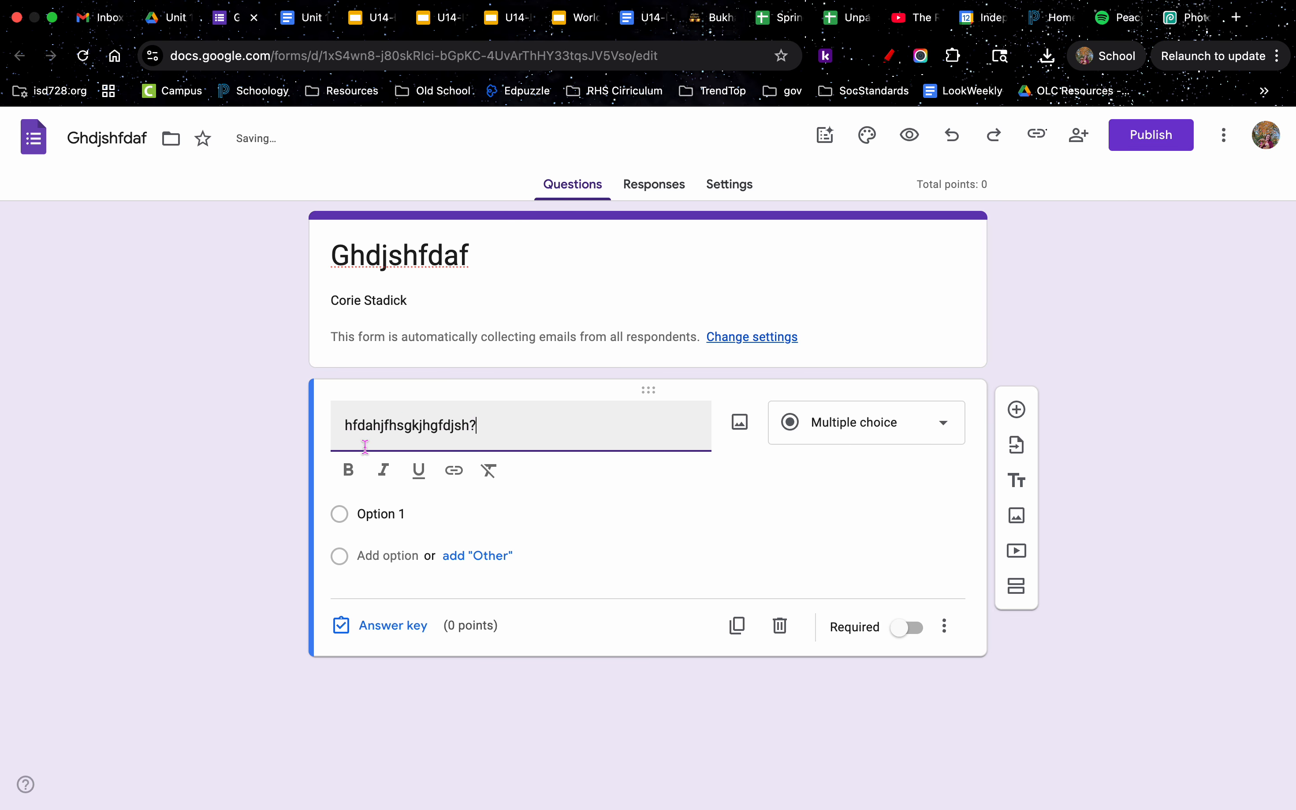
Give the first question three answer options: "fjghjfshhgf", "gfkhsgfkjsh" and "fdjghlfhshf".
{"action": "left_click", "coordinate": [383, 515]}
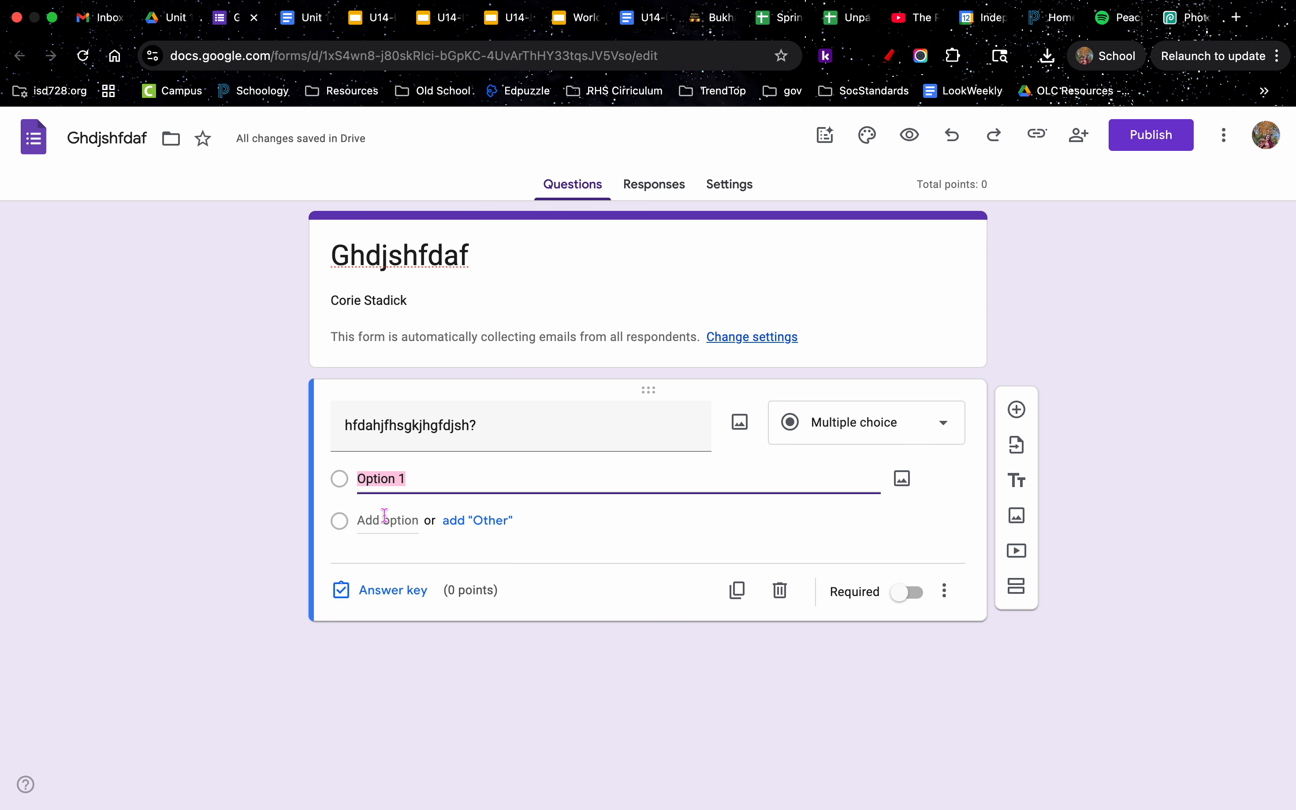
{"action": "key", "text": "BackSpace"}
{"action": "type", "text": "fjghjfshhgf"}
{"action": "left_click", "coordinate": [388, 518]}
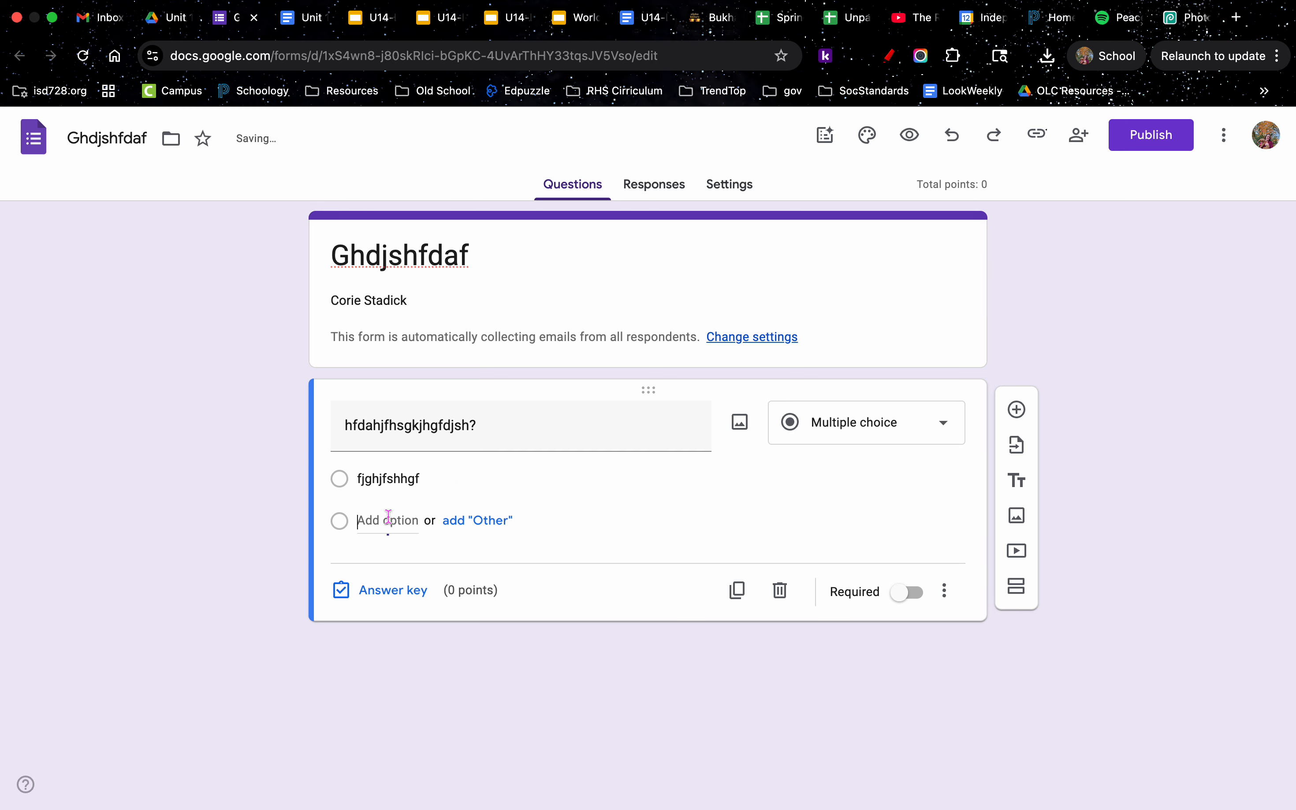
{"action": "type", "text": "gfkhsgfkjsh"}
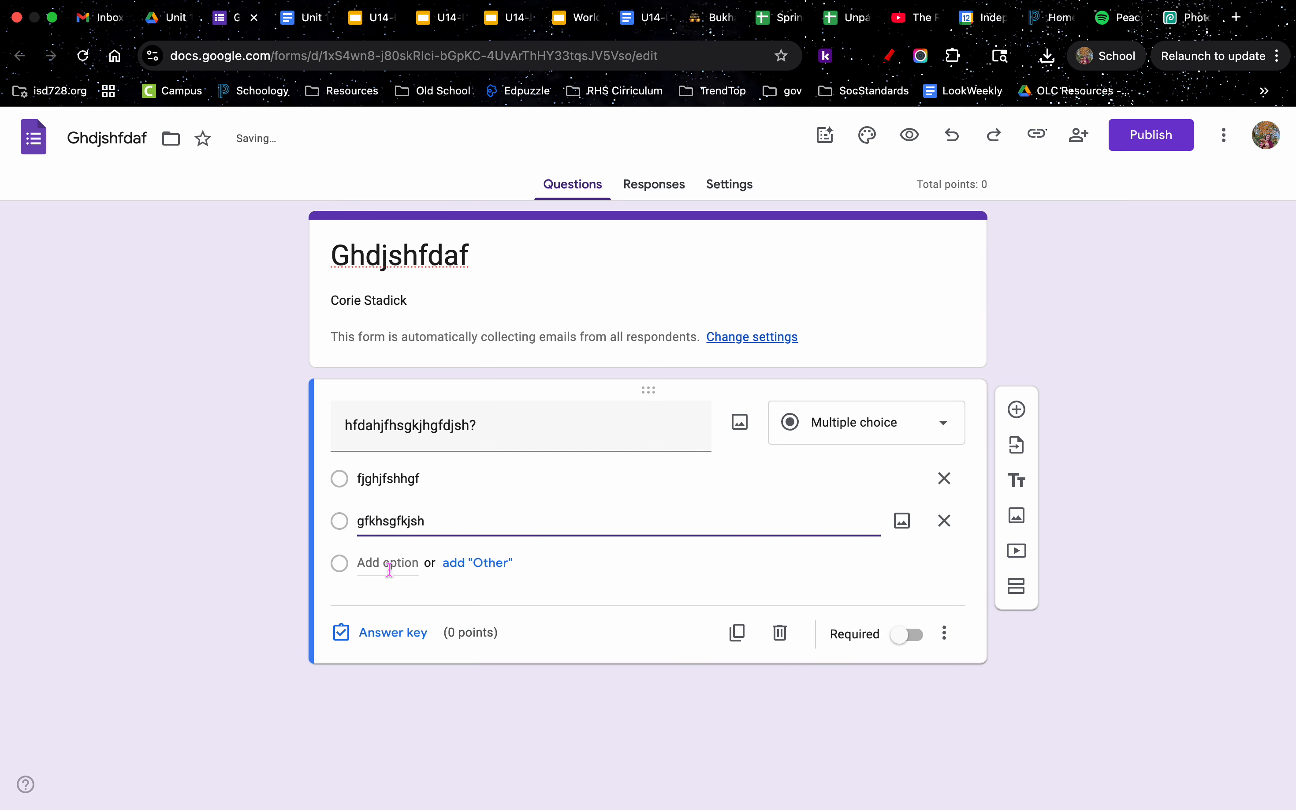
{"action": "left_click", "coordinate": [389, 569]}
{"action": "type", "text": "fdjghlfhs"}
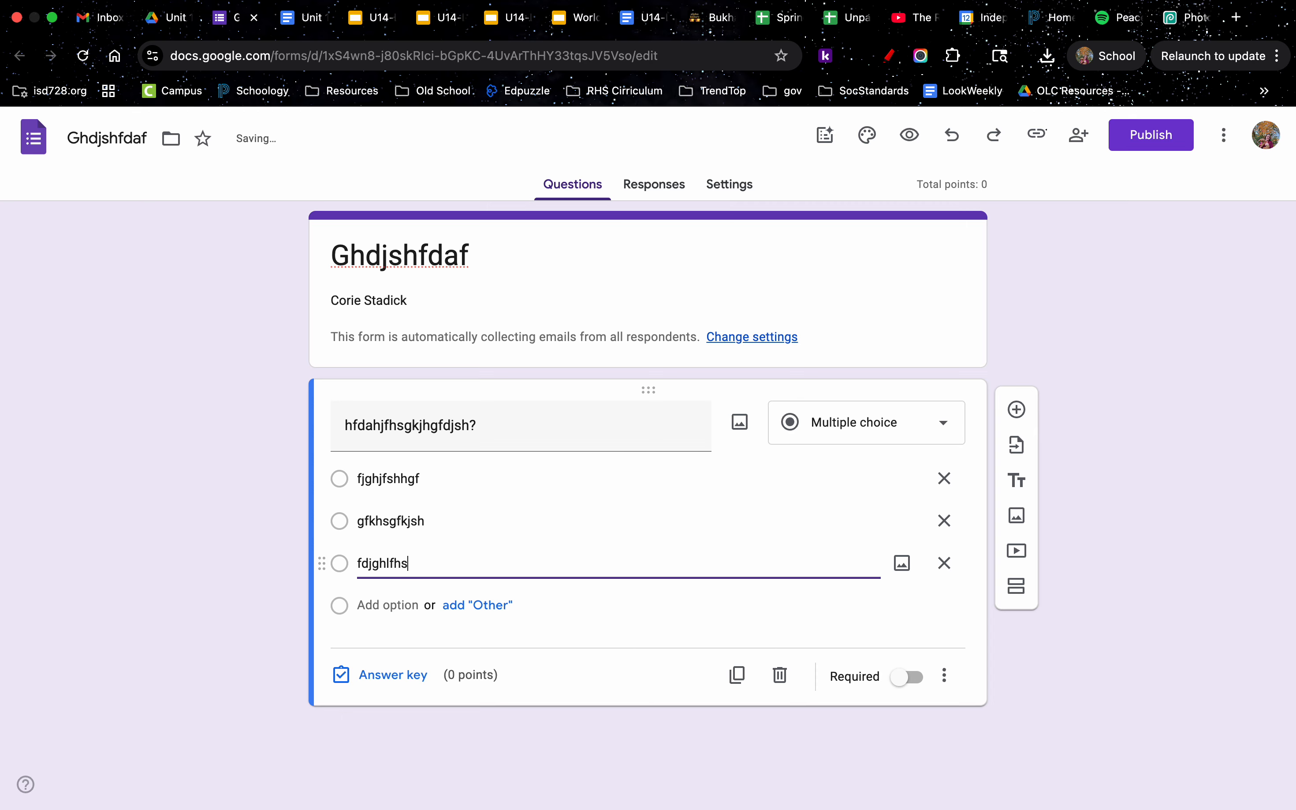
{"action": "type", "text": "hf"}
{"action": "left_click", "coordinate": [275, 563]}
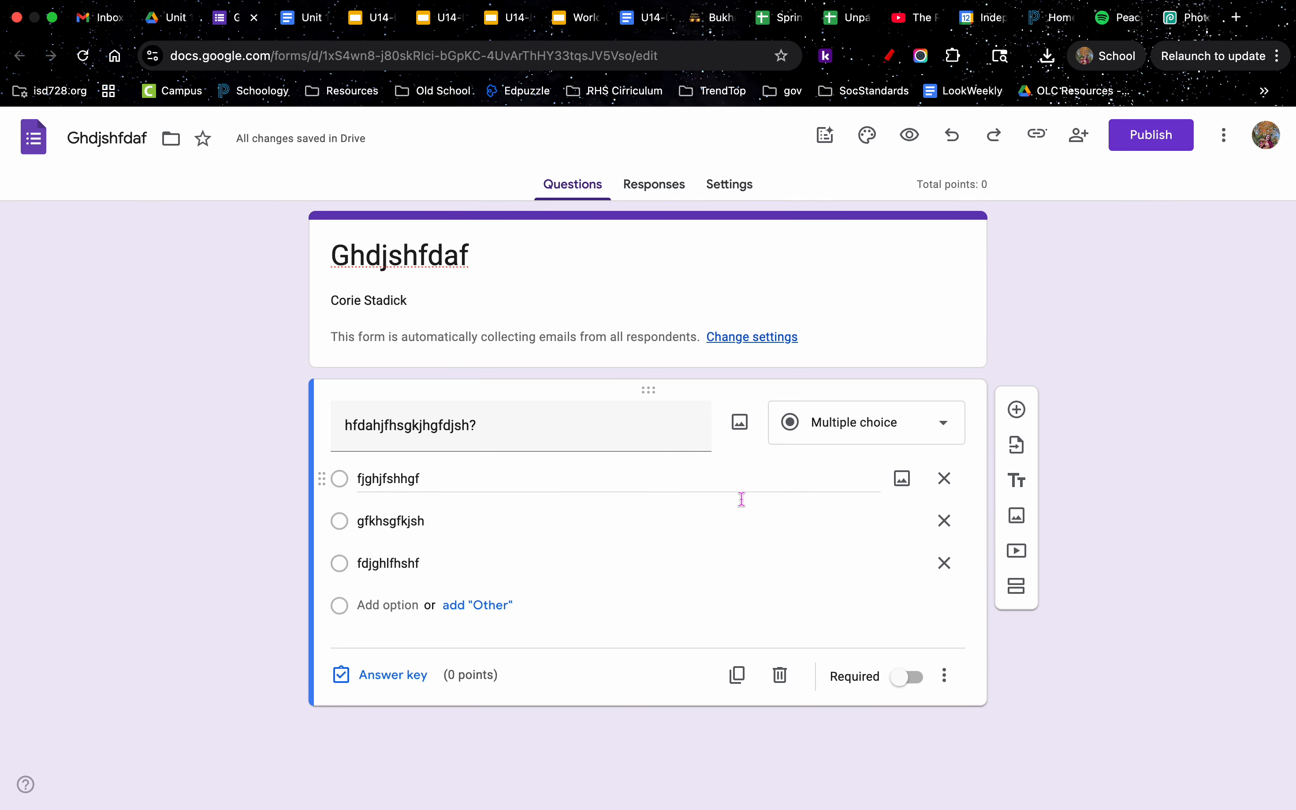
{"action": "left_click", "coordinate": [866, 420]}
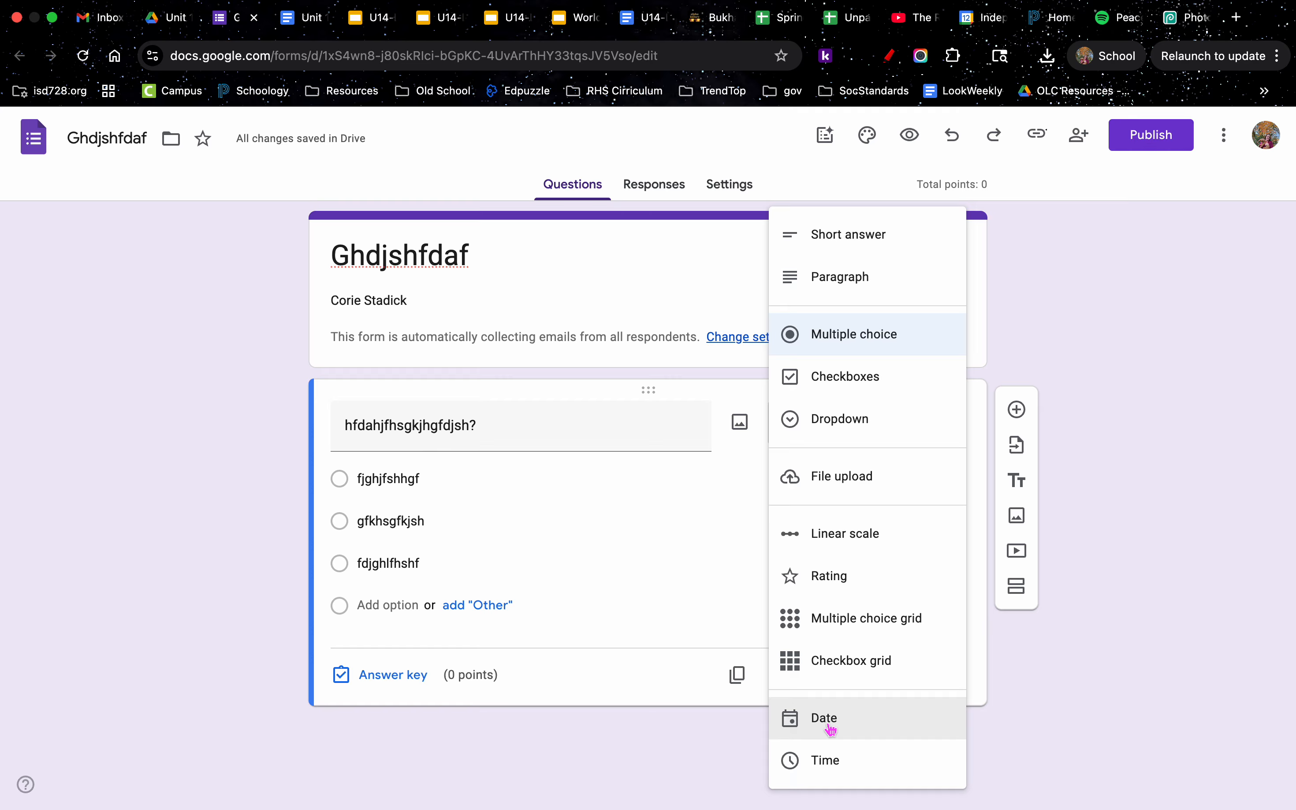
{"action": "left_click", "coordinate": [628, 687]}
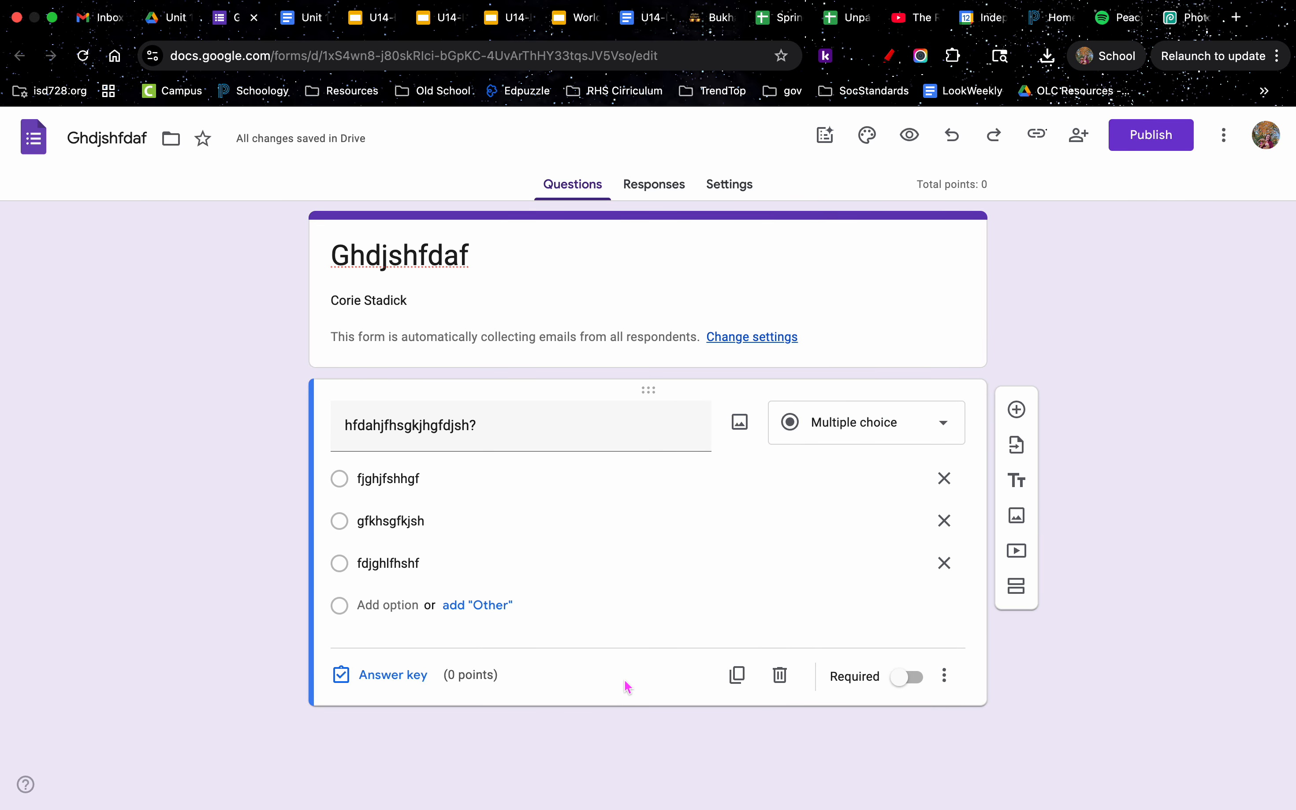
Mark "gfkhsgfkjsh" as the first question's correct answer and make the question worth 1 point.
{"action": "left_click", "coordinate": [393, 675]}
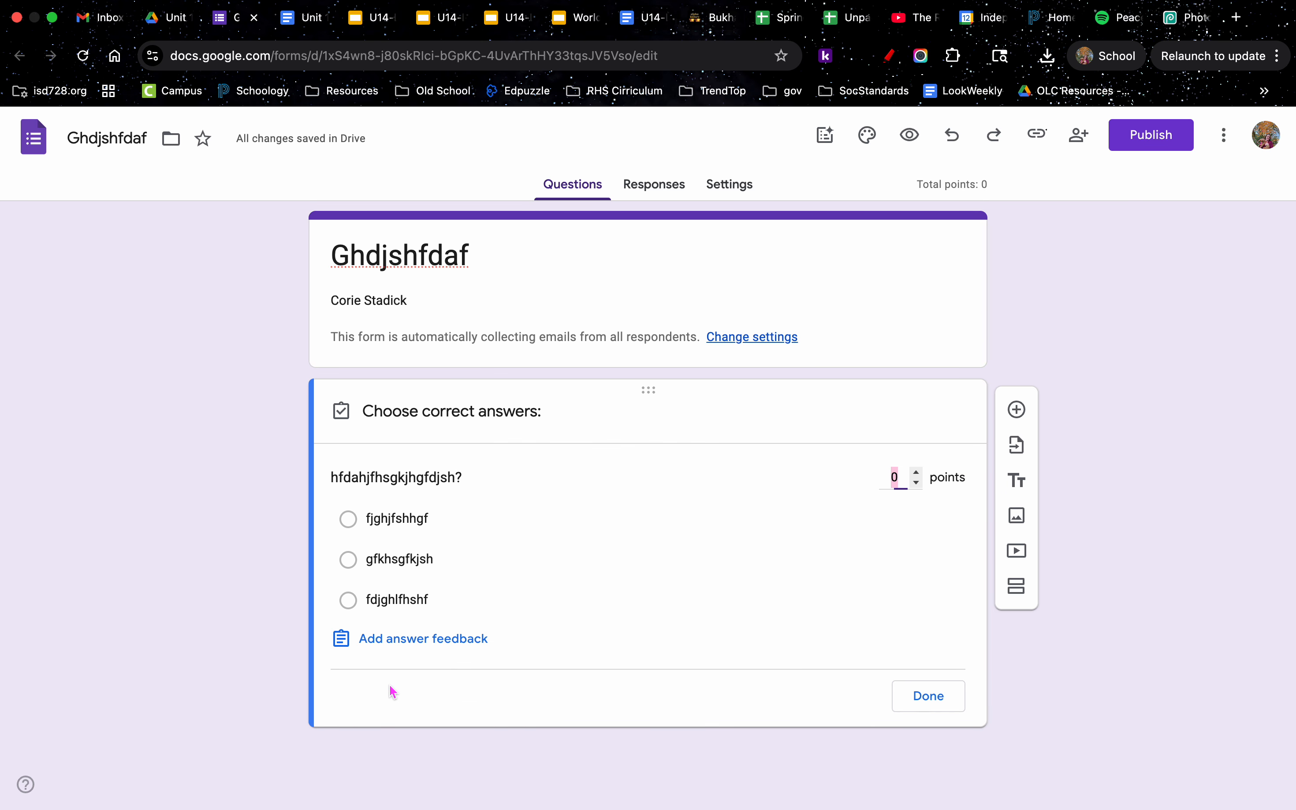
{"action": "left_click", "coordinate": [406, 562]}
{"action": "left_click", "coordinate": [913, 478]}
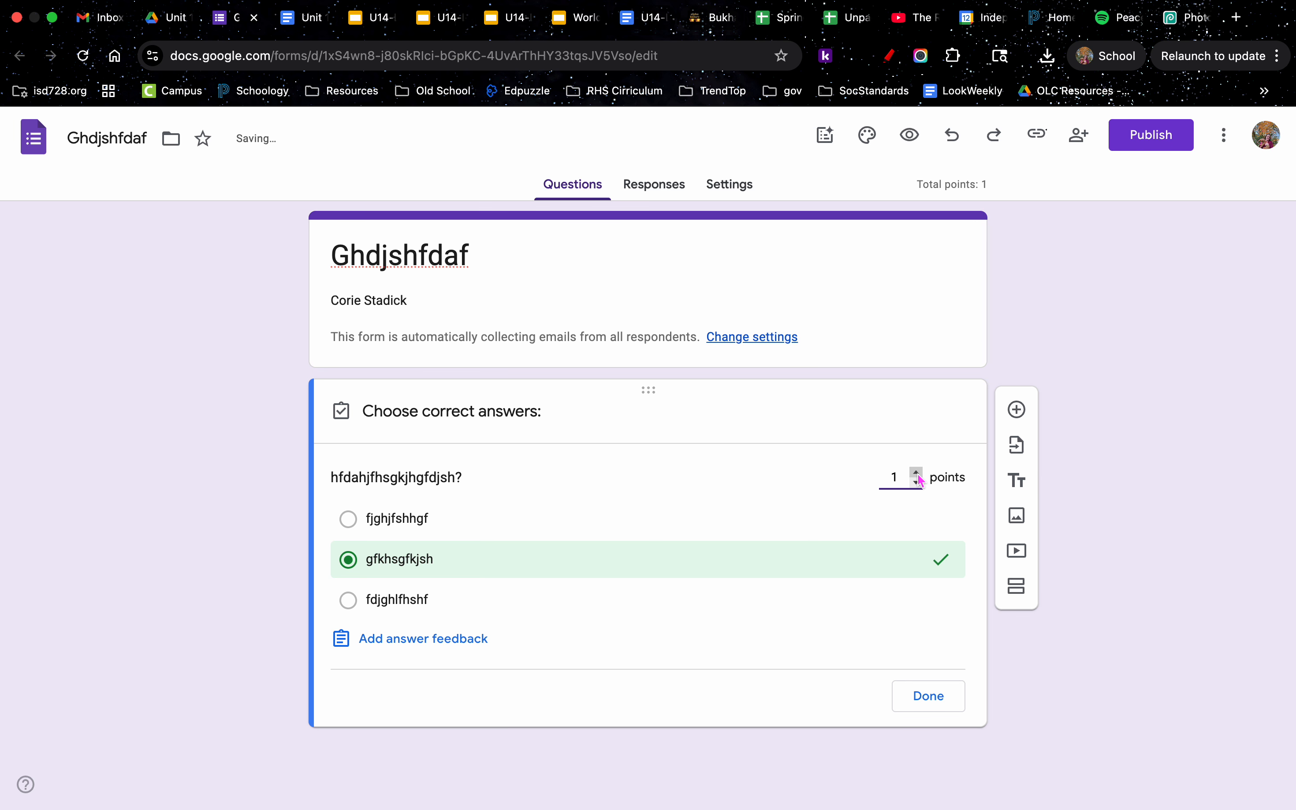
{"action": "left_click", "coordinate": [935, 704]}
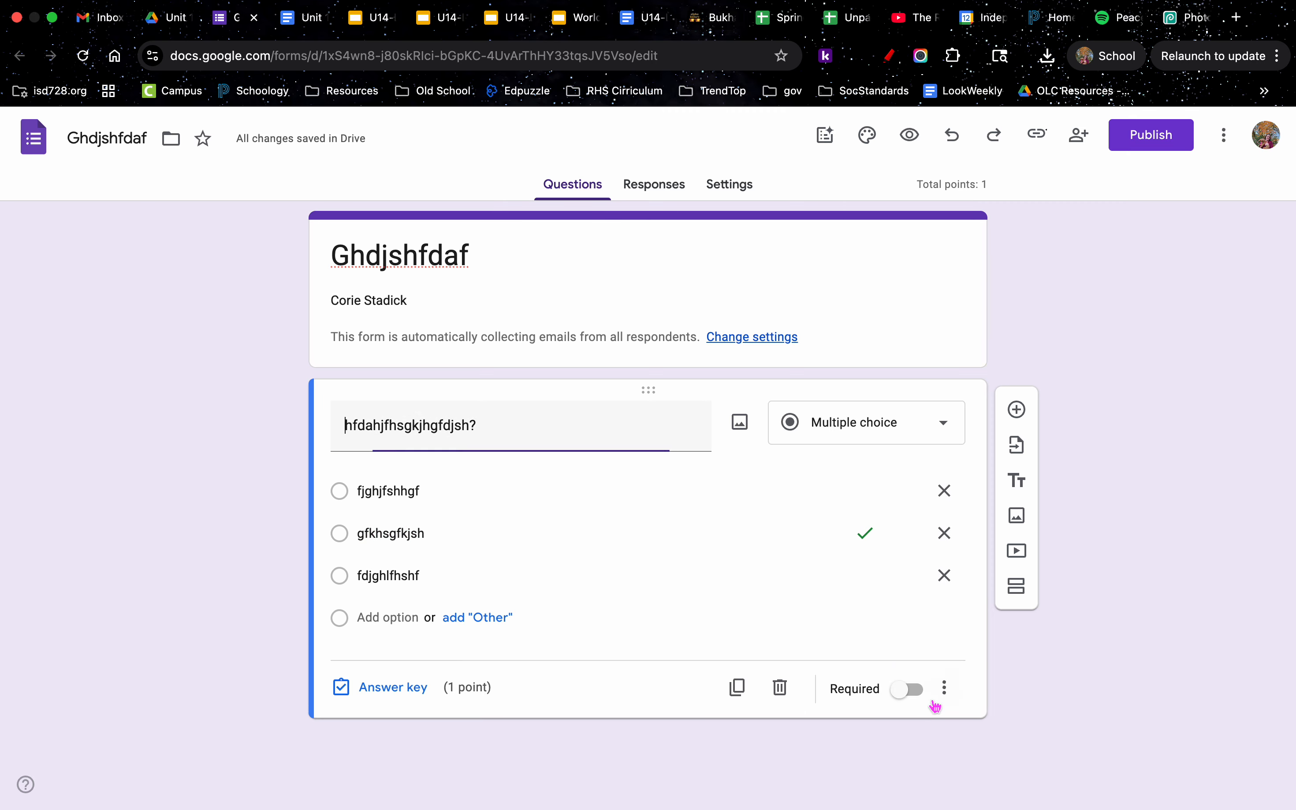
Add a second question of the Short answer type with the text "fkgdfsjkhgkfhjsk".
{"action": "scroll", "coordinate": [1185, 390], "scroll_direction": "down", "scroll_amount": 1}
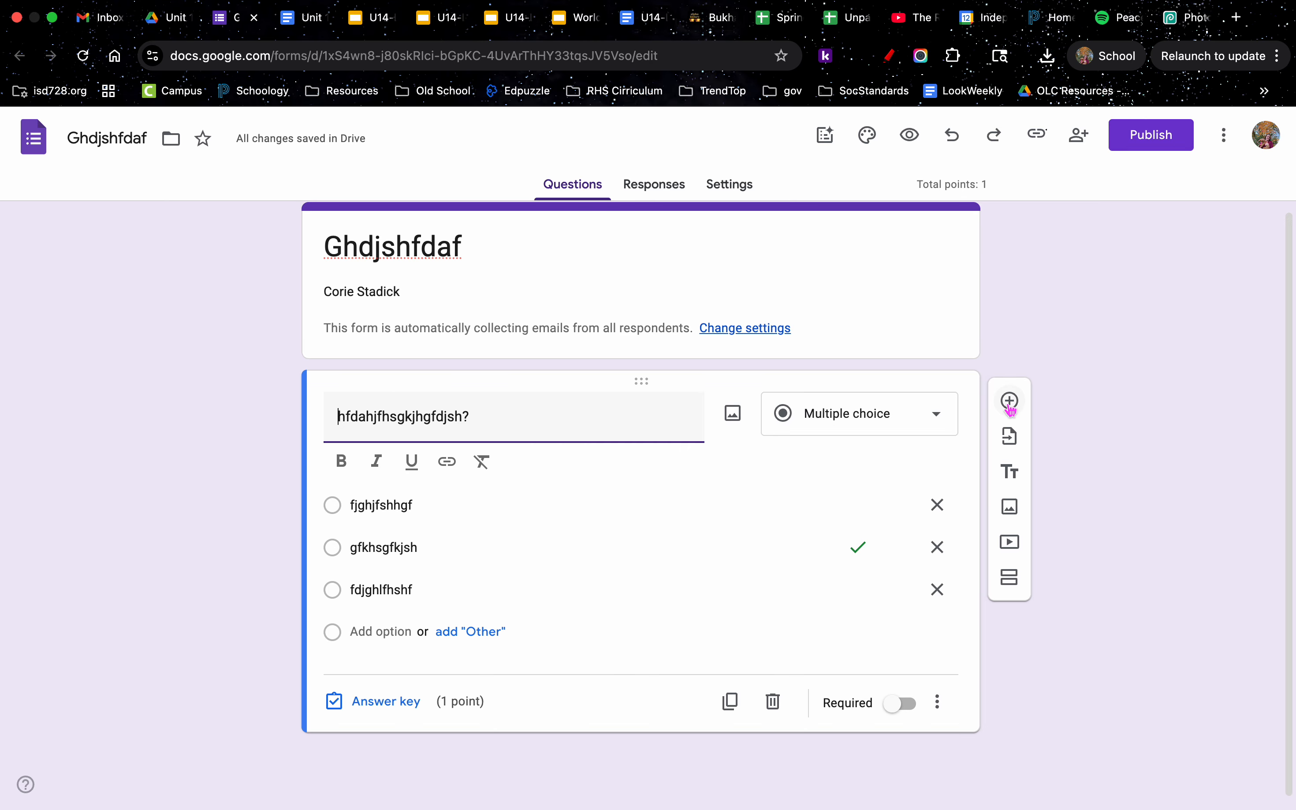
{"action": "left_click", "coordinate": [1010, 406]}
{"action": "left_click", "coordinate": [852, 646]}
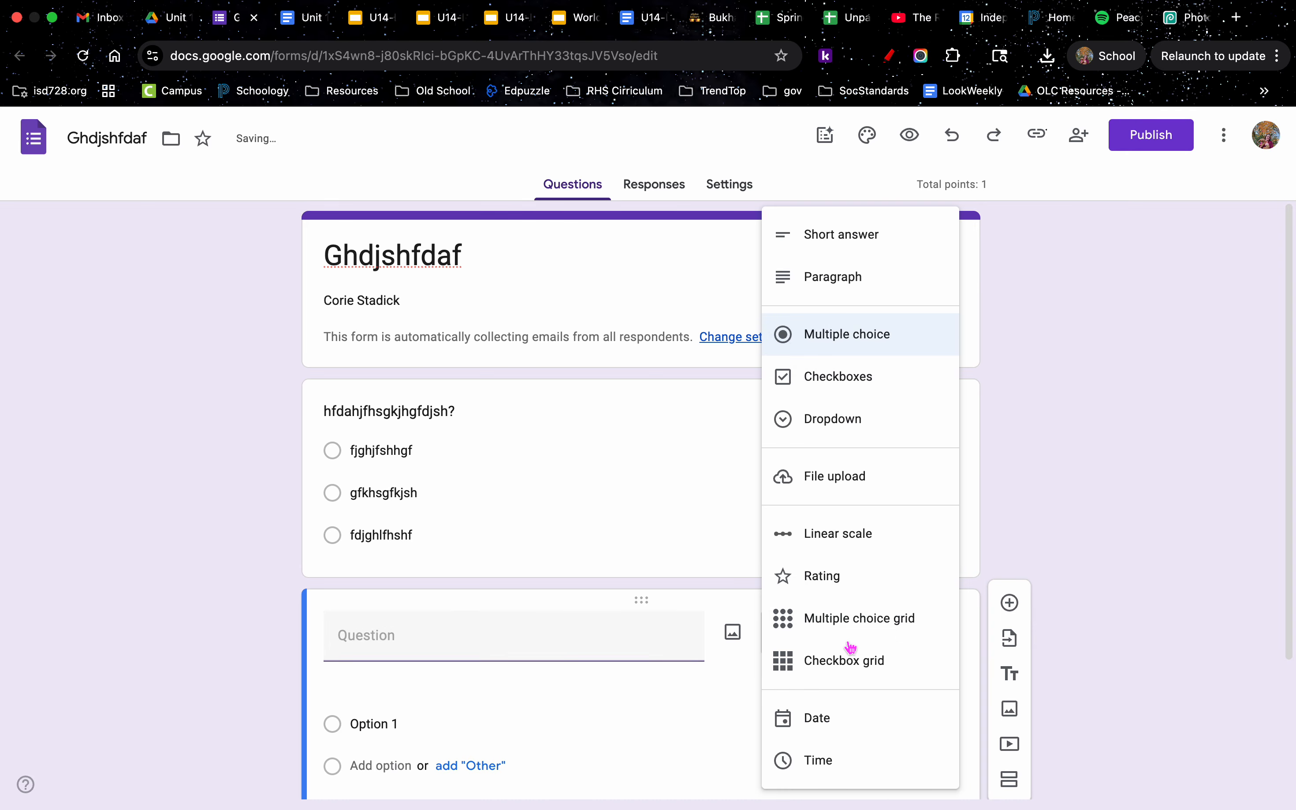
{"action": "left_click", "coordinate": [853, 241]}
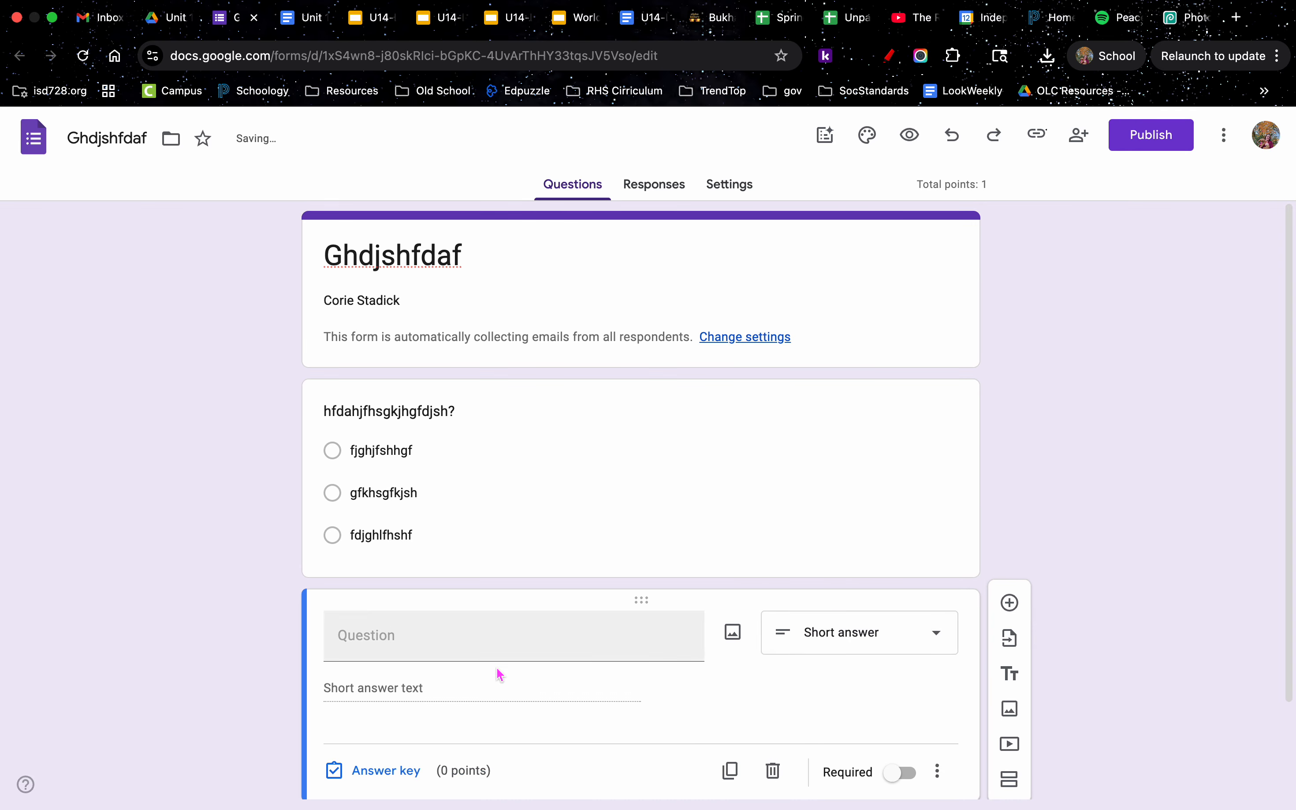
{"action": "left_click", "coordinate": [503, 634]}
{"action": "type", "text": "fkgdfsjkhgkfhjsk"}
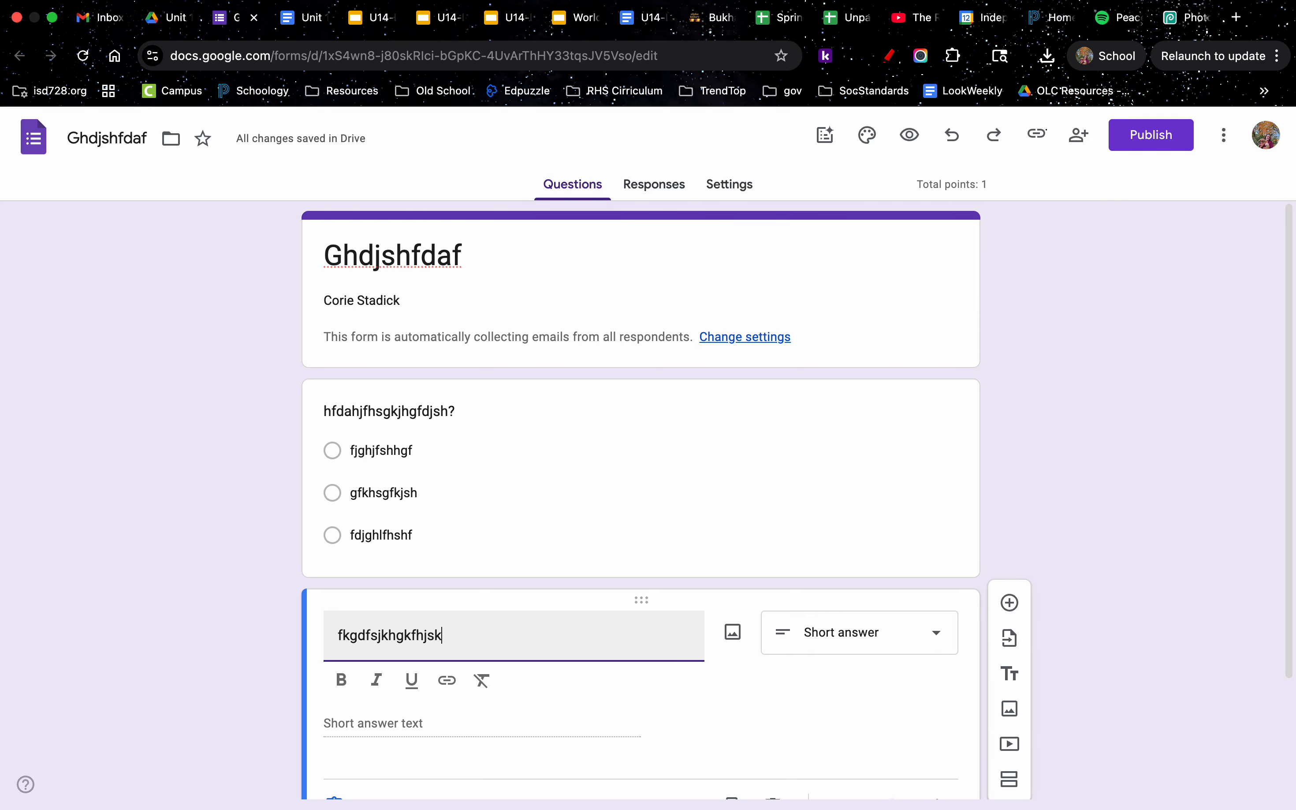
Set the short-answer question's answer key to 1 point with "fhjdhahdlkjhl" as the correct answer.
{"action": "scroll", "coordinate": [561, 689], "scroll_direction": "down", "scroll_amount": 5}
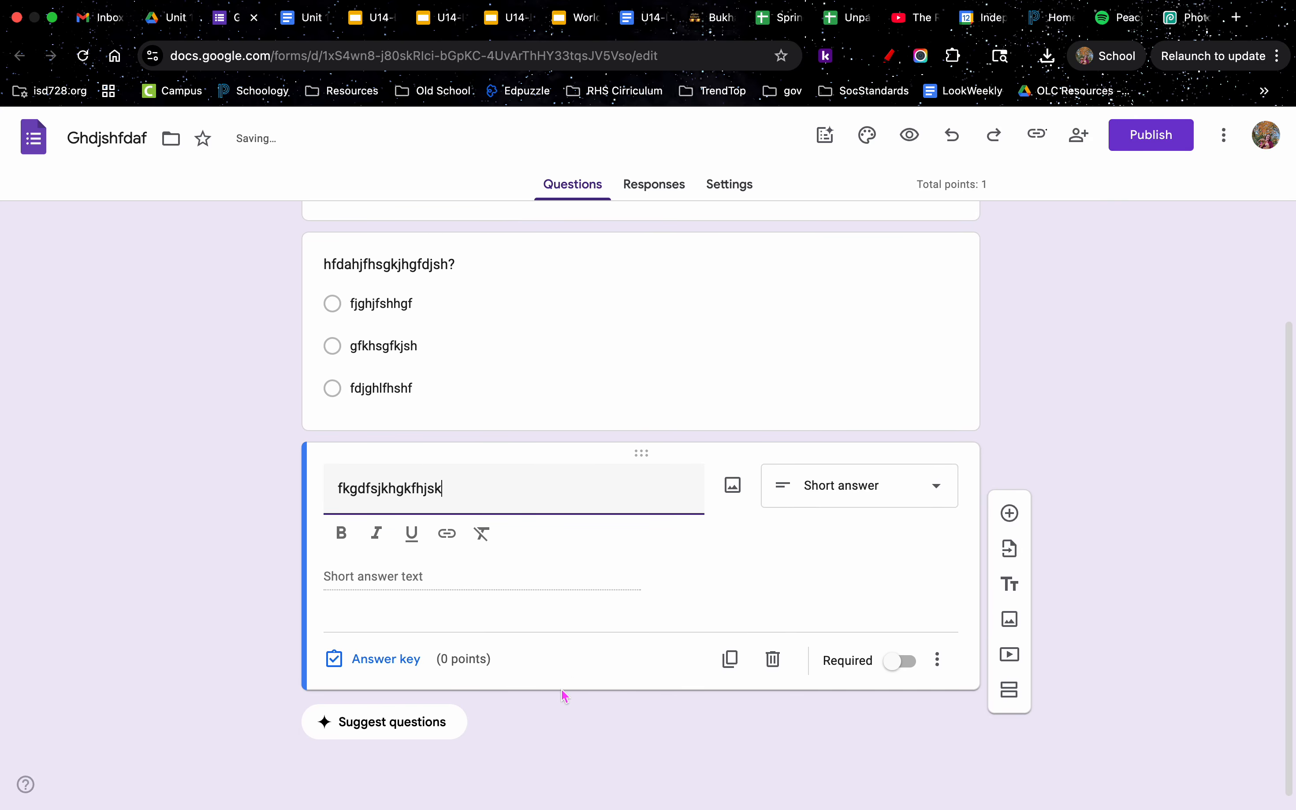
{"action": "left_click", "coordinate": [413, 665]}
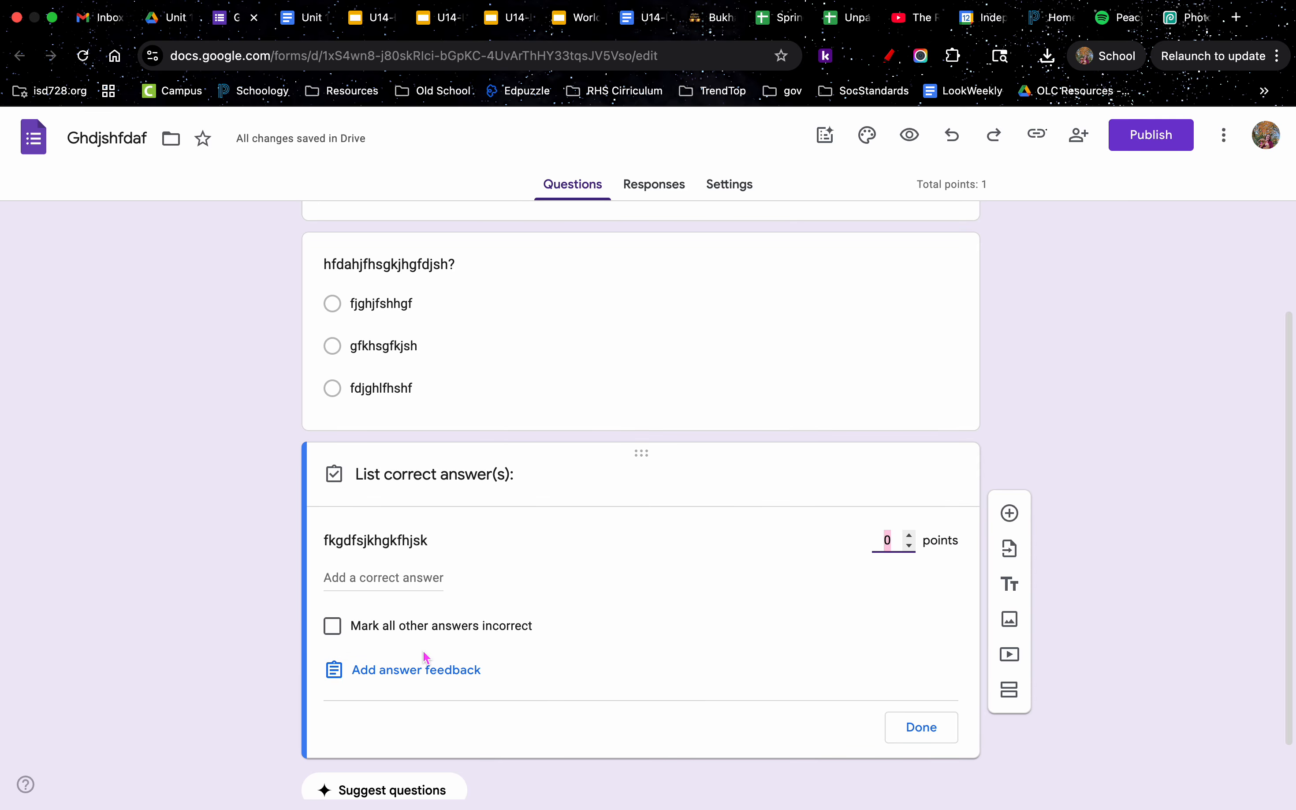
{"action": "left_click", "coordinate": [909, 535]}
{"action": "scroll", "coordinate": [481, 575], "scroll_direction": "down", "scroll_amount": 2}
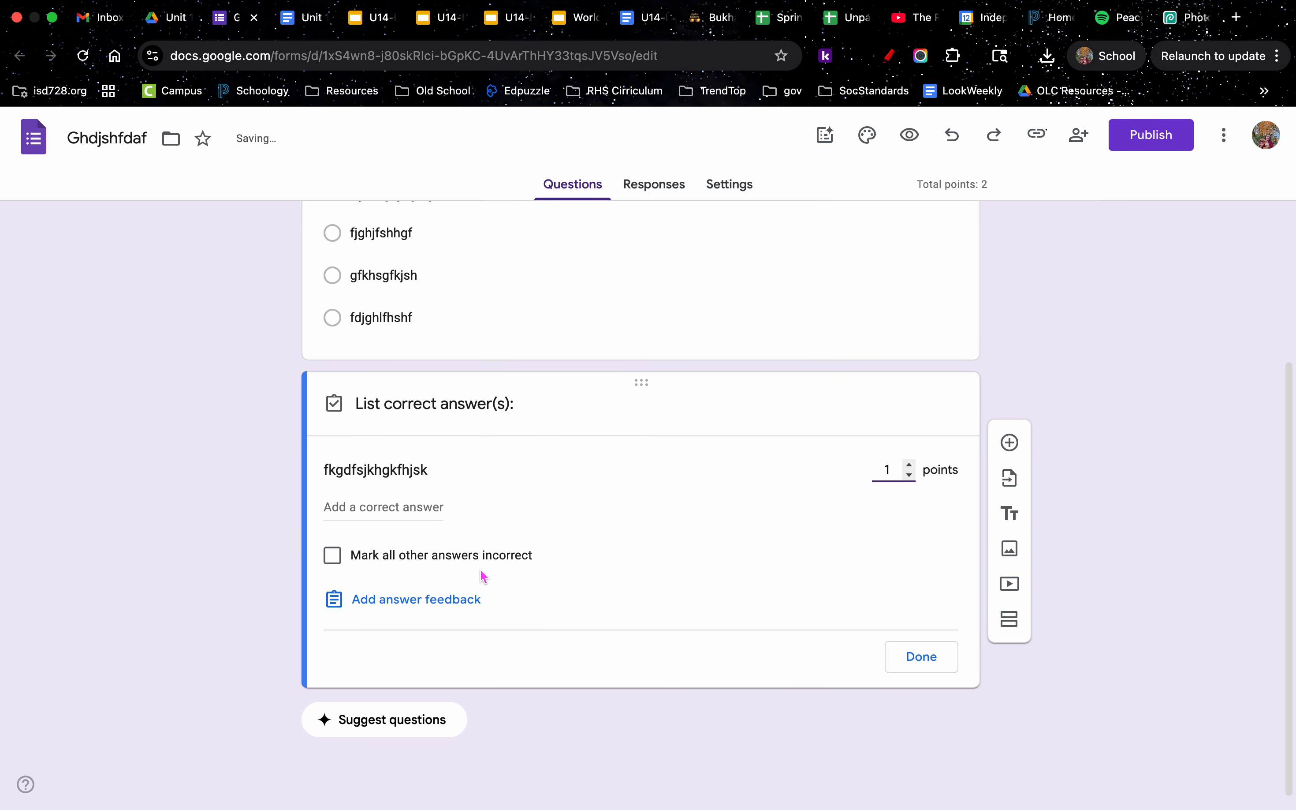
{"action": "left_click", "coordinate": [385, 506]}
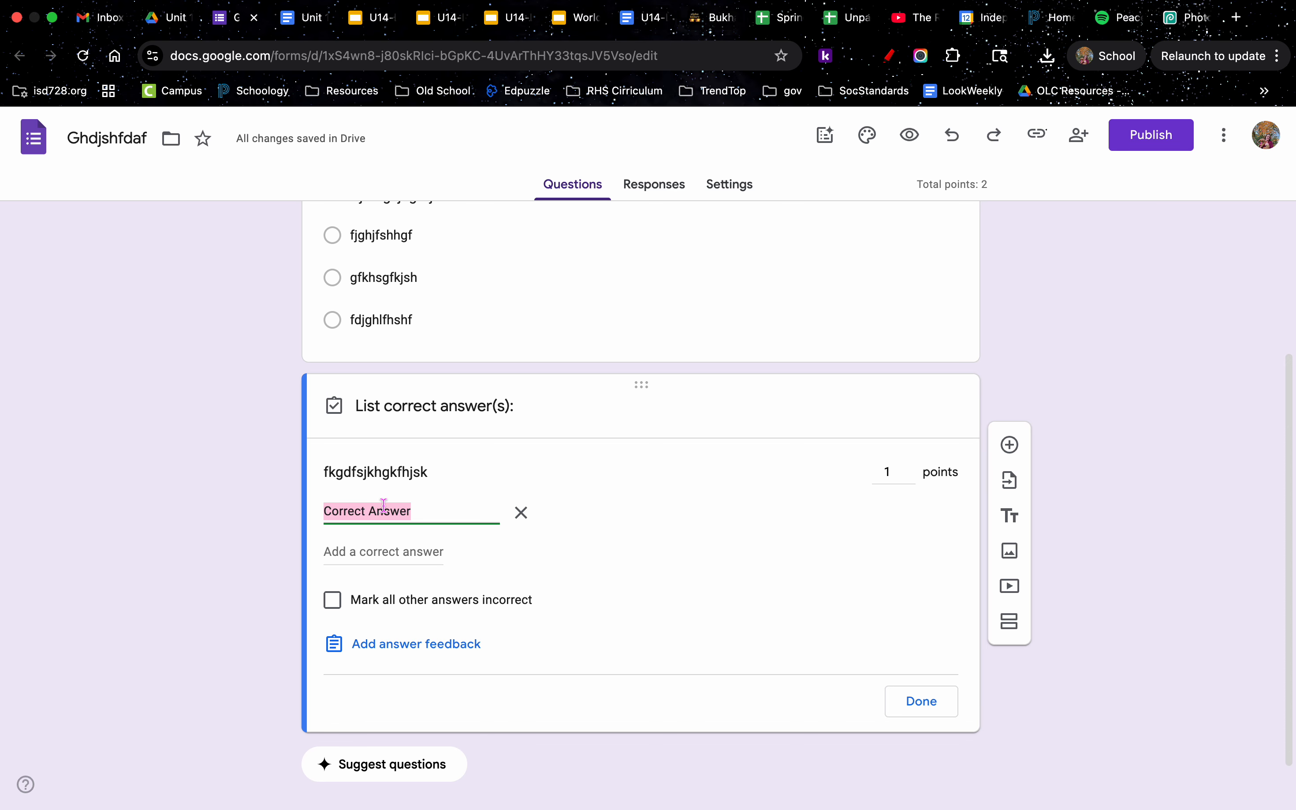
{"action": "type", "text": "fhjdhahdlkjhl"}
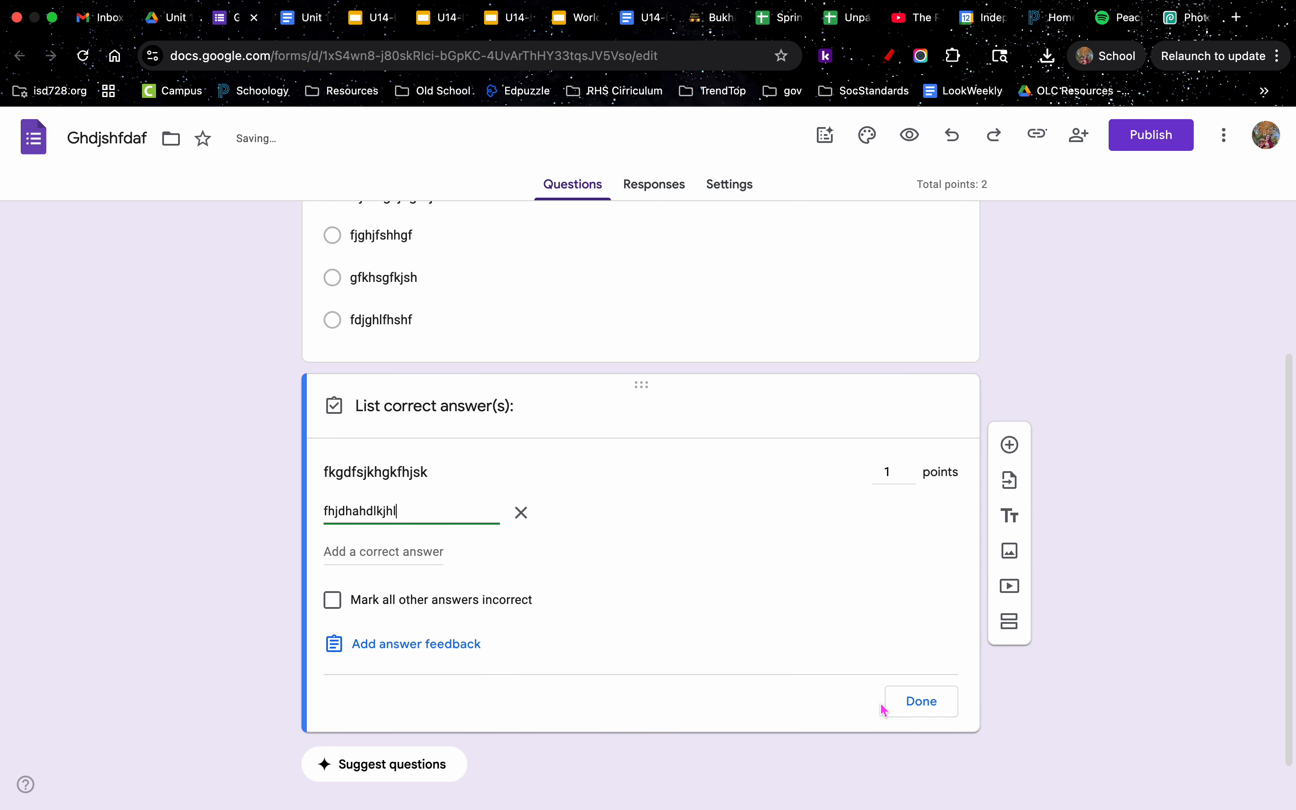
{"action": "left_click", "coordinate": [909, 711]}
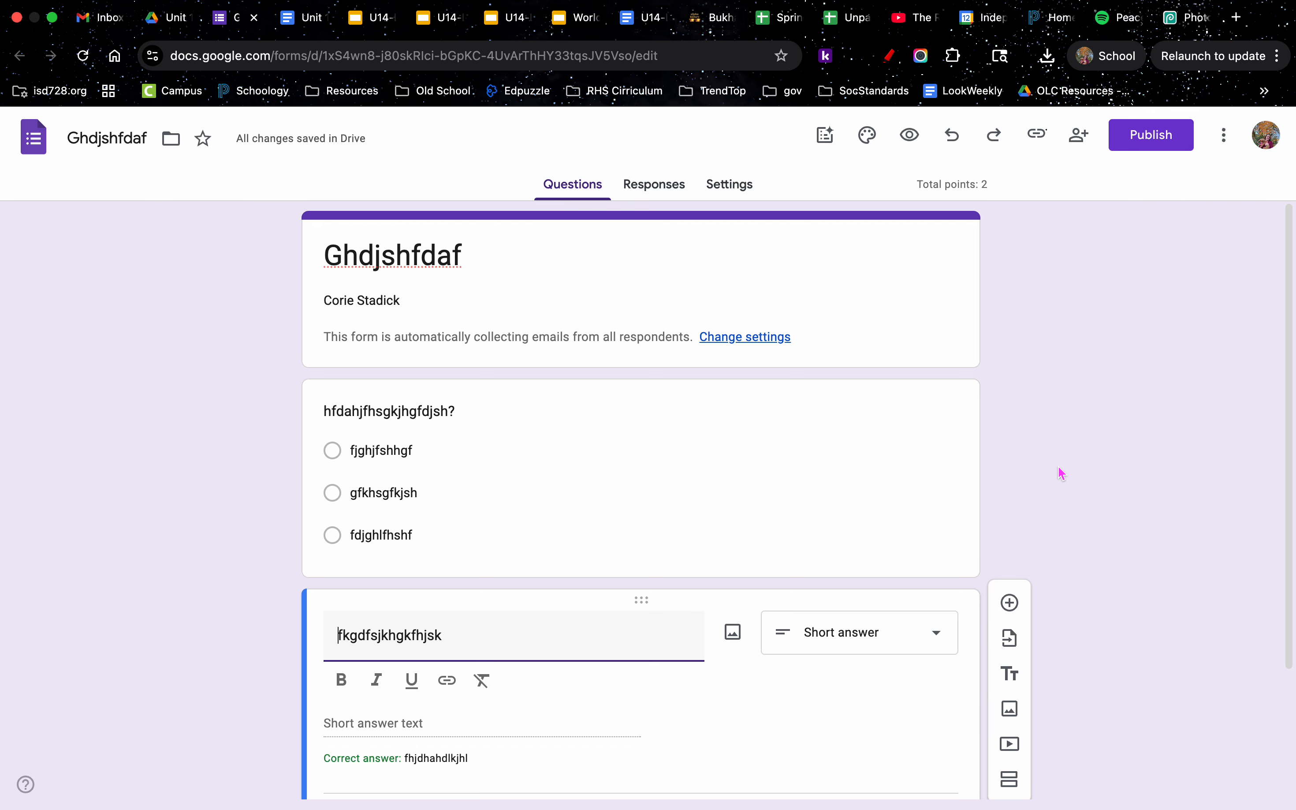
Open the form's theme settings and look over the text style, header image, color and background choices.
{"action": "scroll", "coordinate": [1060, 472], "scroll_direction": "down", "scroll_amount": 3}
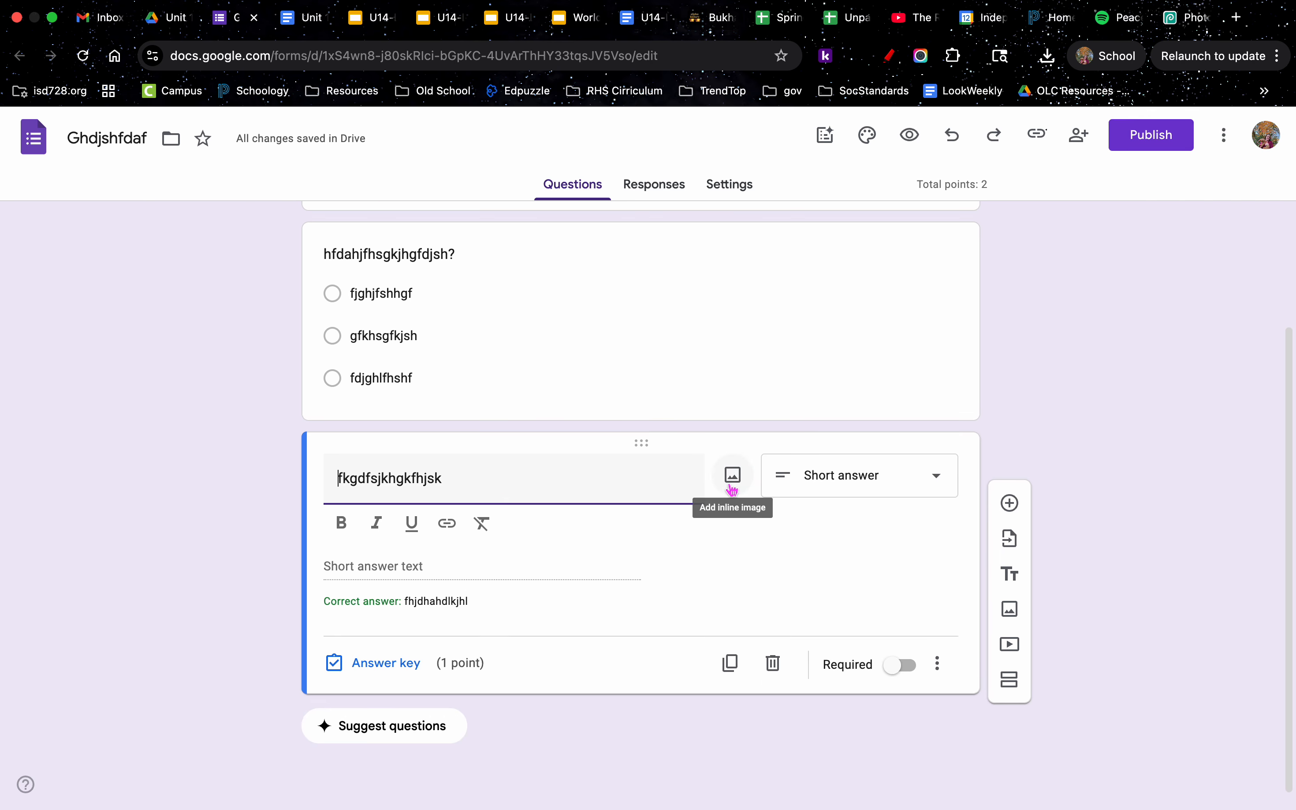
{"action": "scroll", "coordinate": [733, 490], "scroll_direction": "up", "scroll_amount": 3}
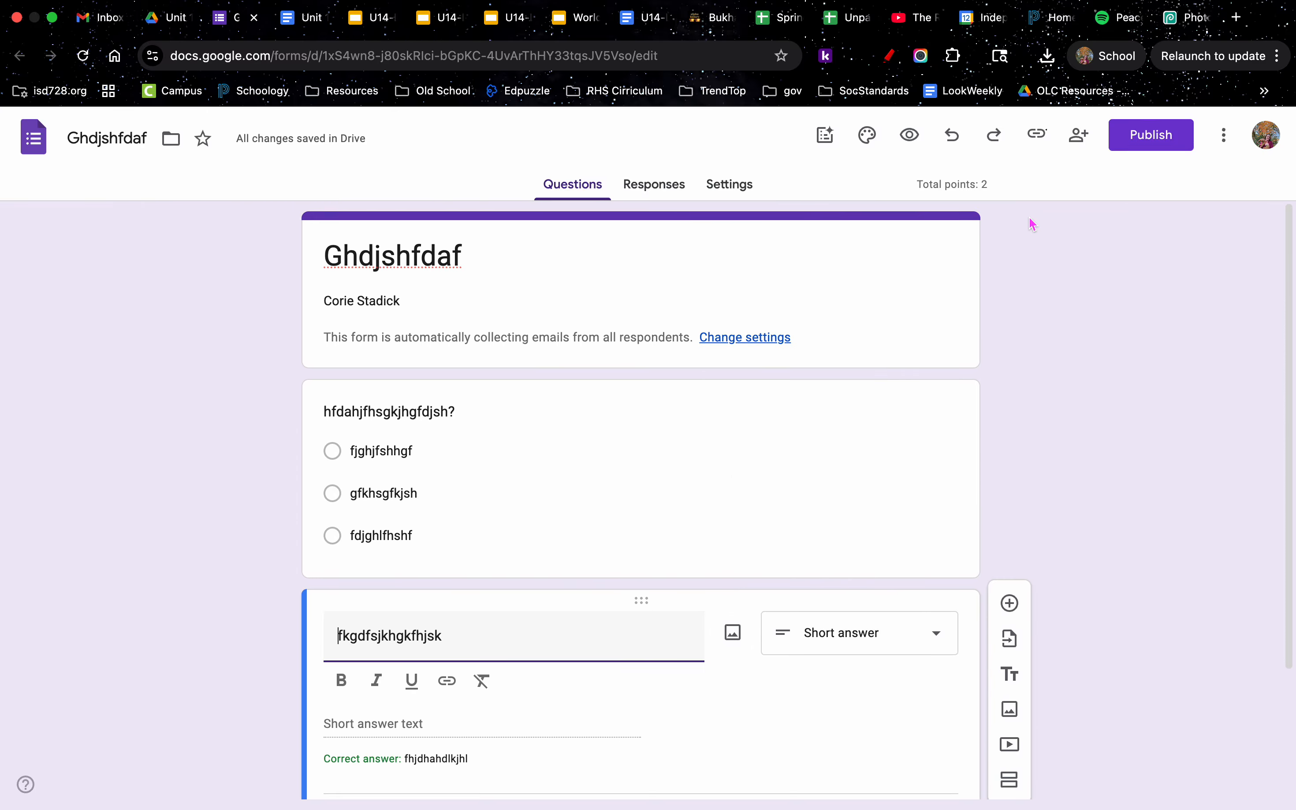
{"action": "left_click", "coordinate": [880, 154]}
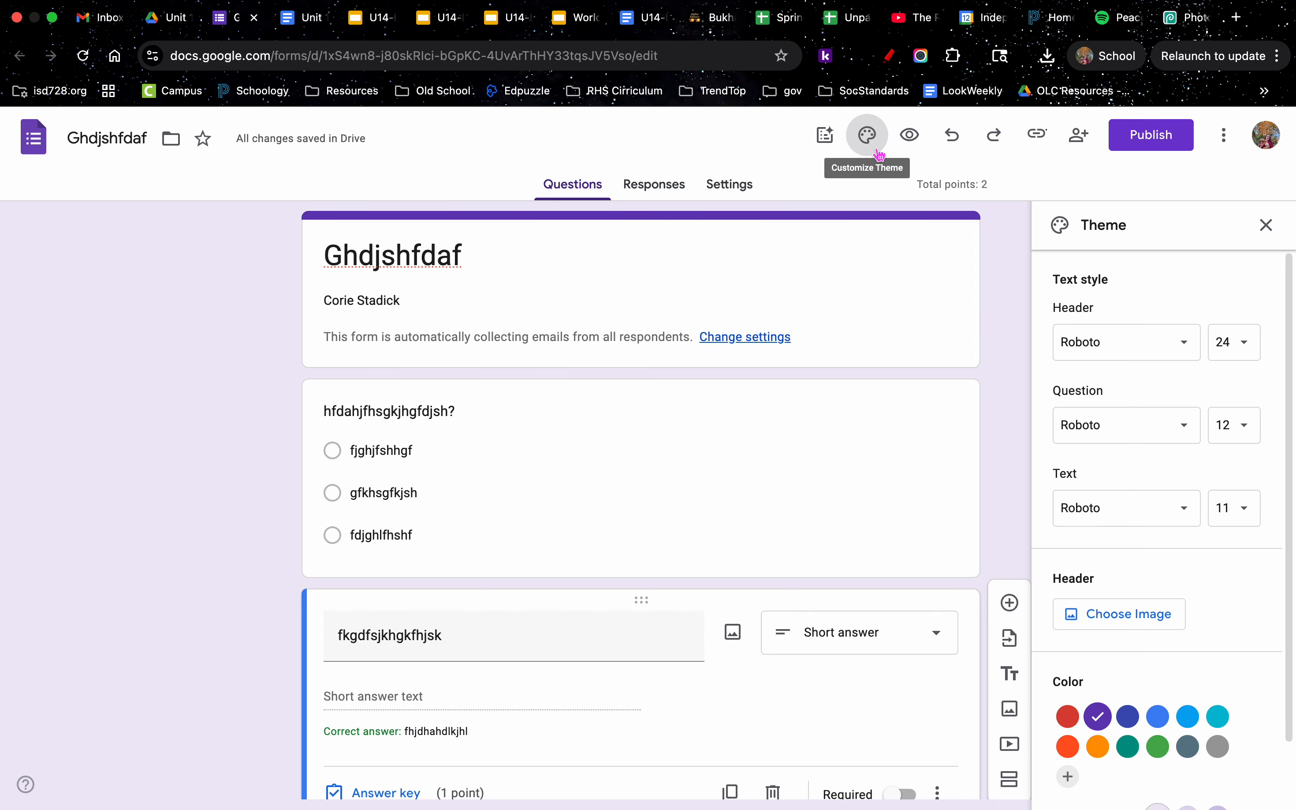
{"action": "scroll", "coordinate": [1096, 507], "scroll_direction": "down", "scroll_amount": 2}
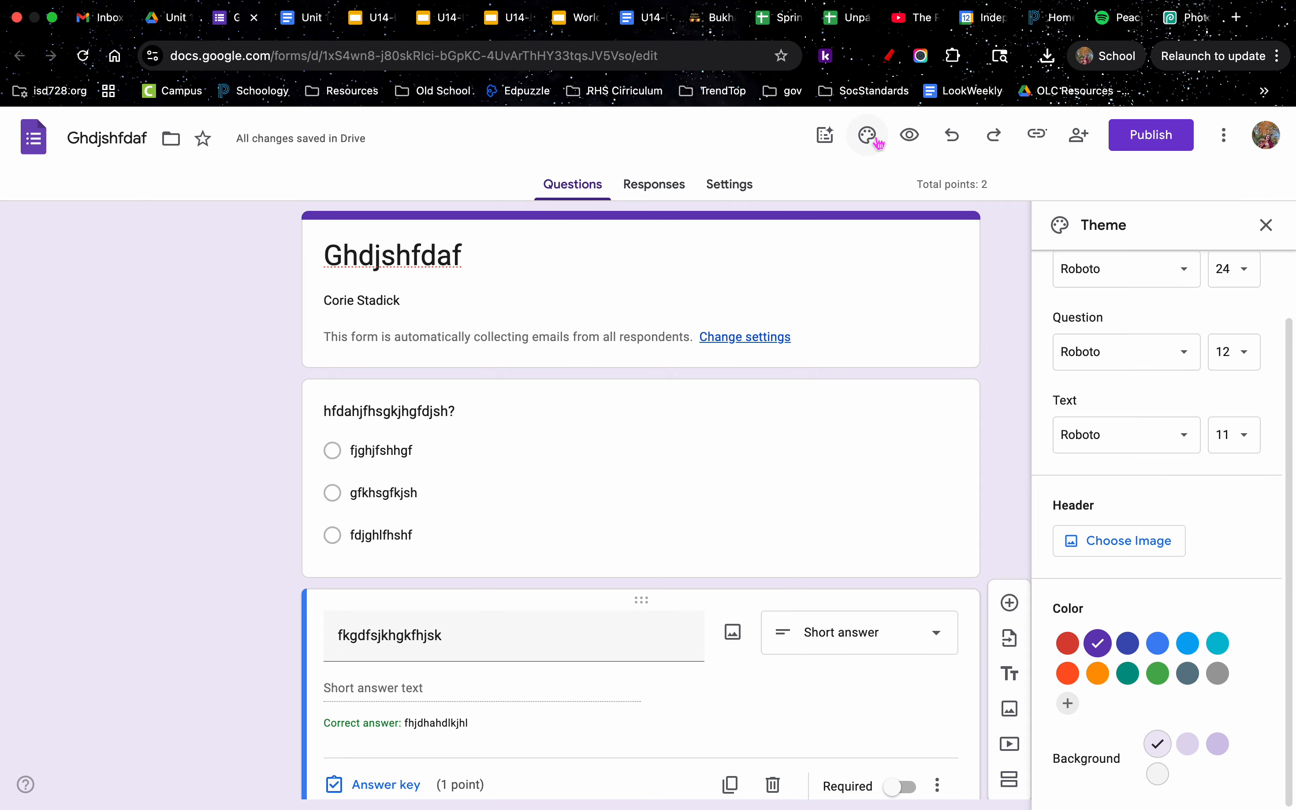
Check who has access in the form's sharing settings and close them.
{"action": "left_click", "coordinate": [1087, 153]}
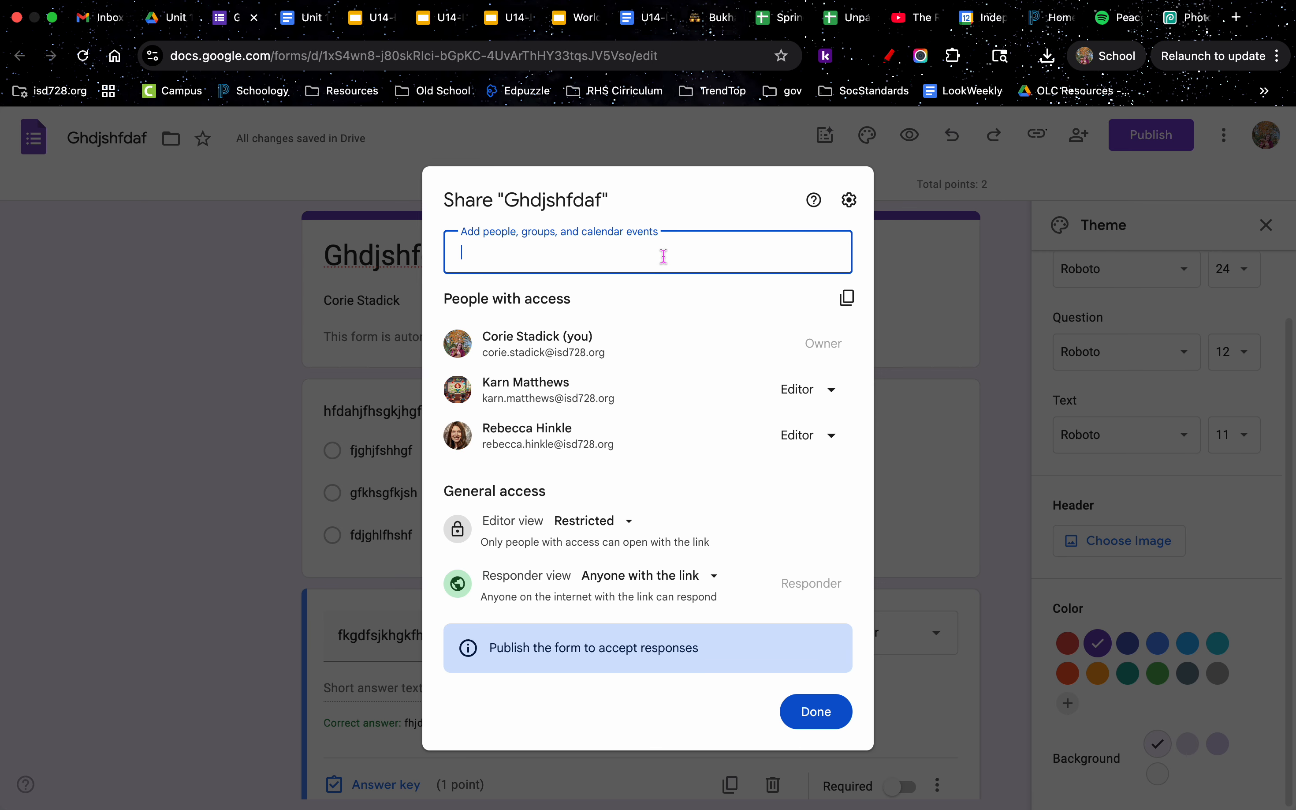
{"action": "left_click", "coordinate": [814, 713]}
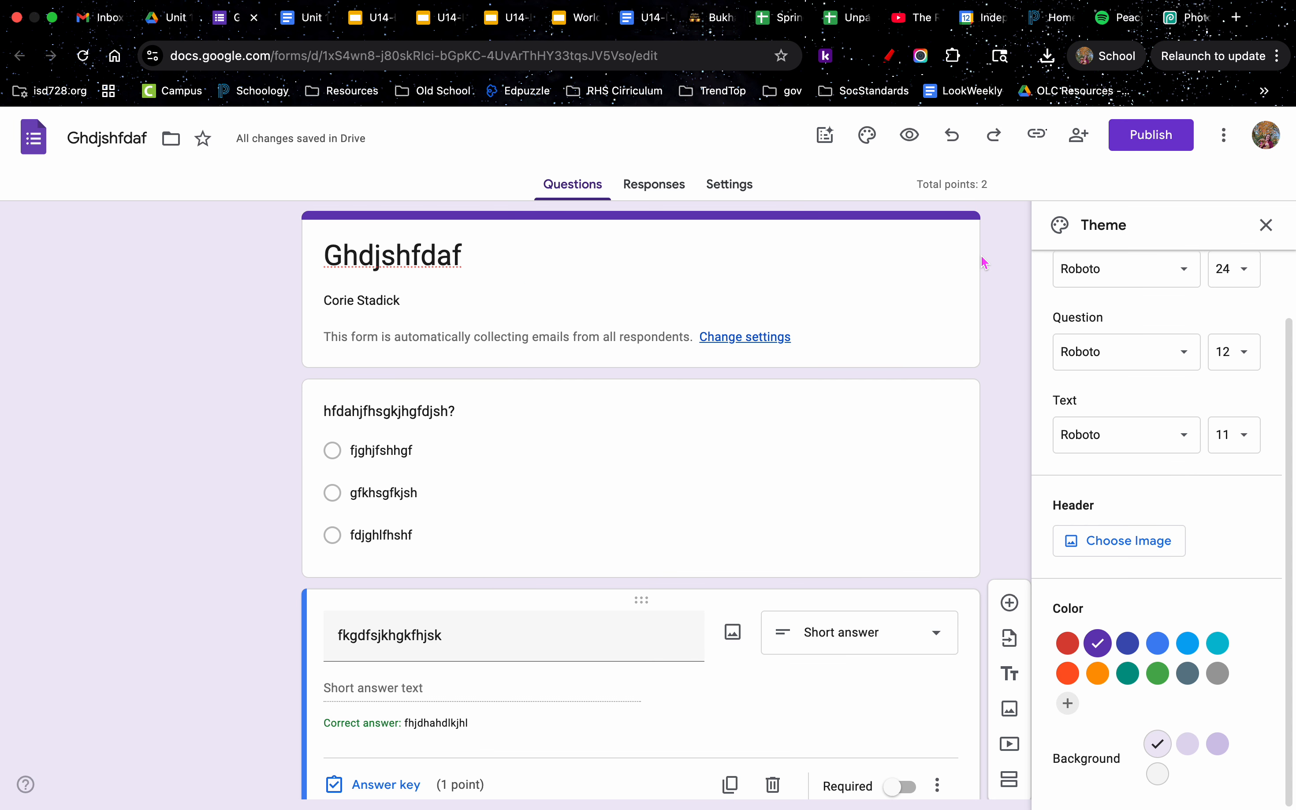
Copy the form's link while leaving the form unpublished.
{"action": "left_click", "coordinate": [1037, 135]}
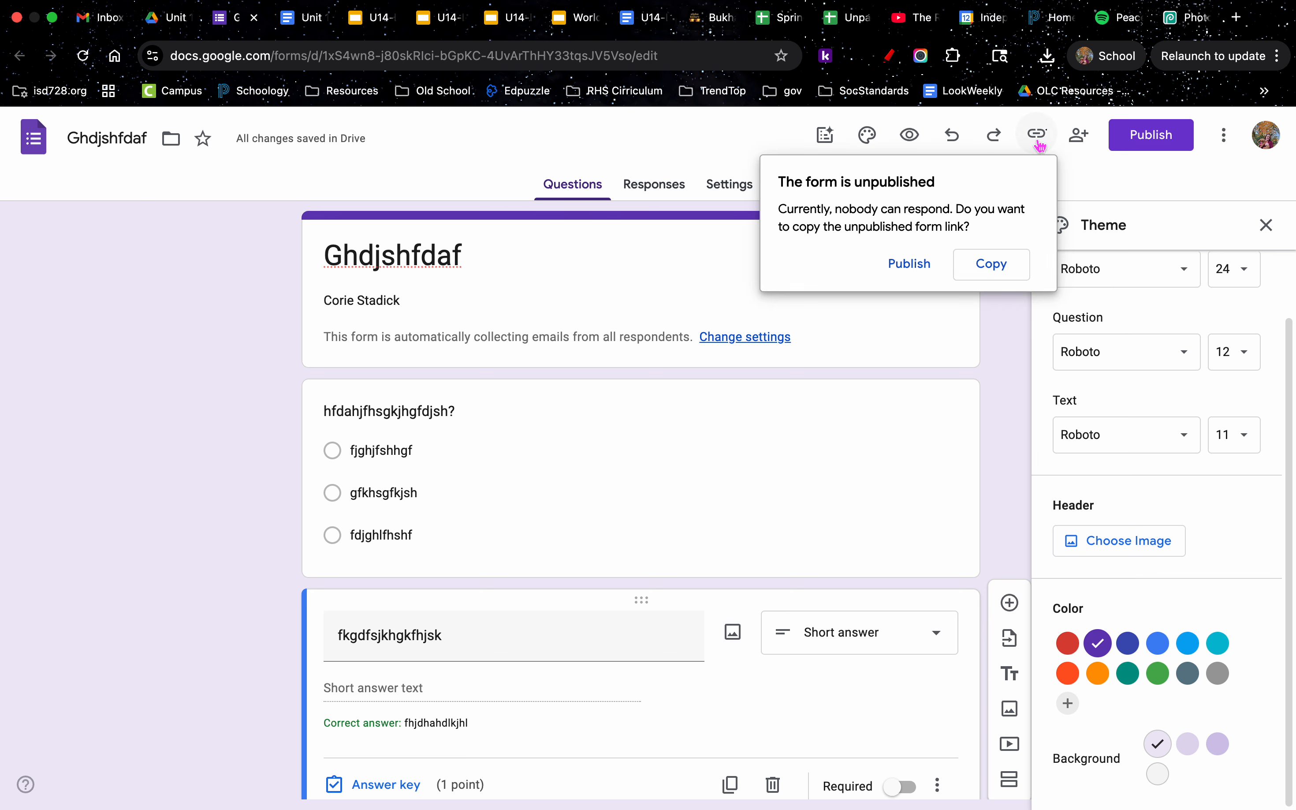
{"action": "left_click", "coordinate": [1105, 173]}
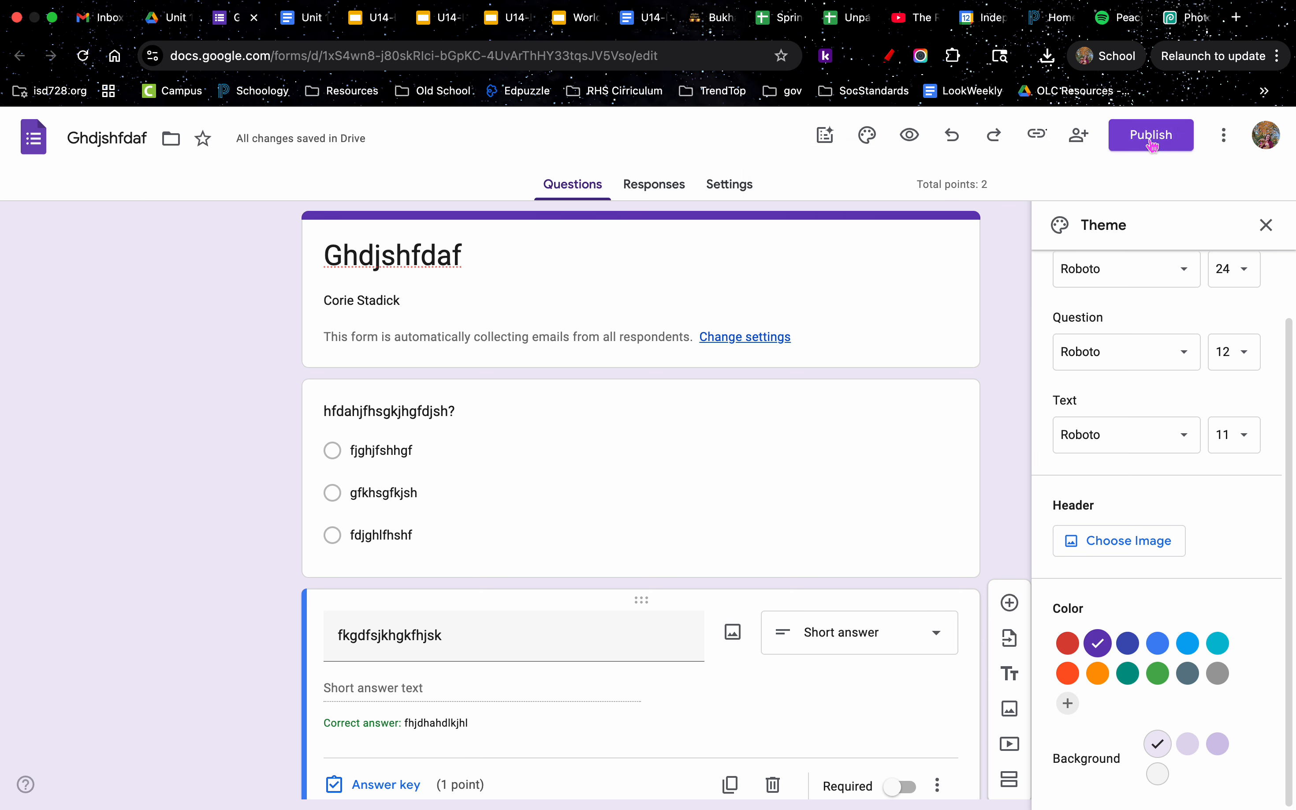
{"action": "left_click", "coordinate": [1041, 140]}
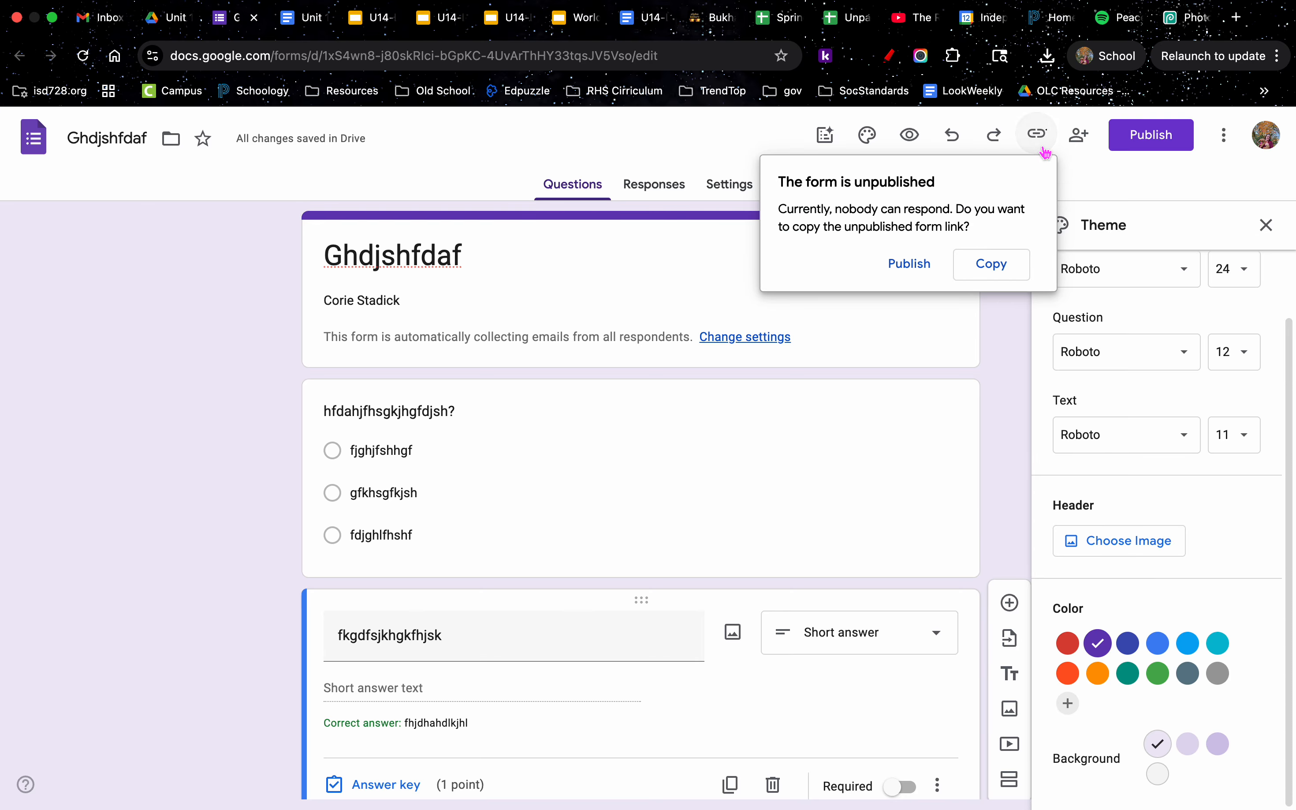
{"action": "left_click", "coordinate": [1006, 273]}
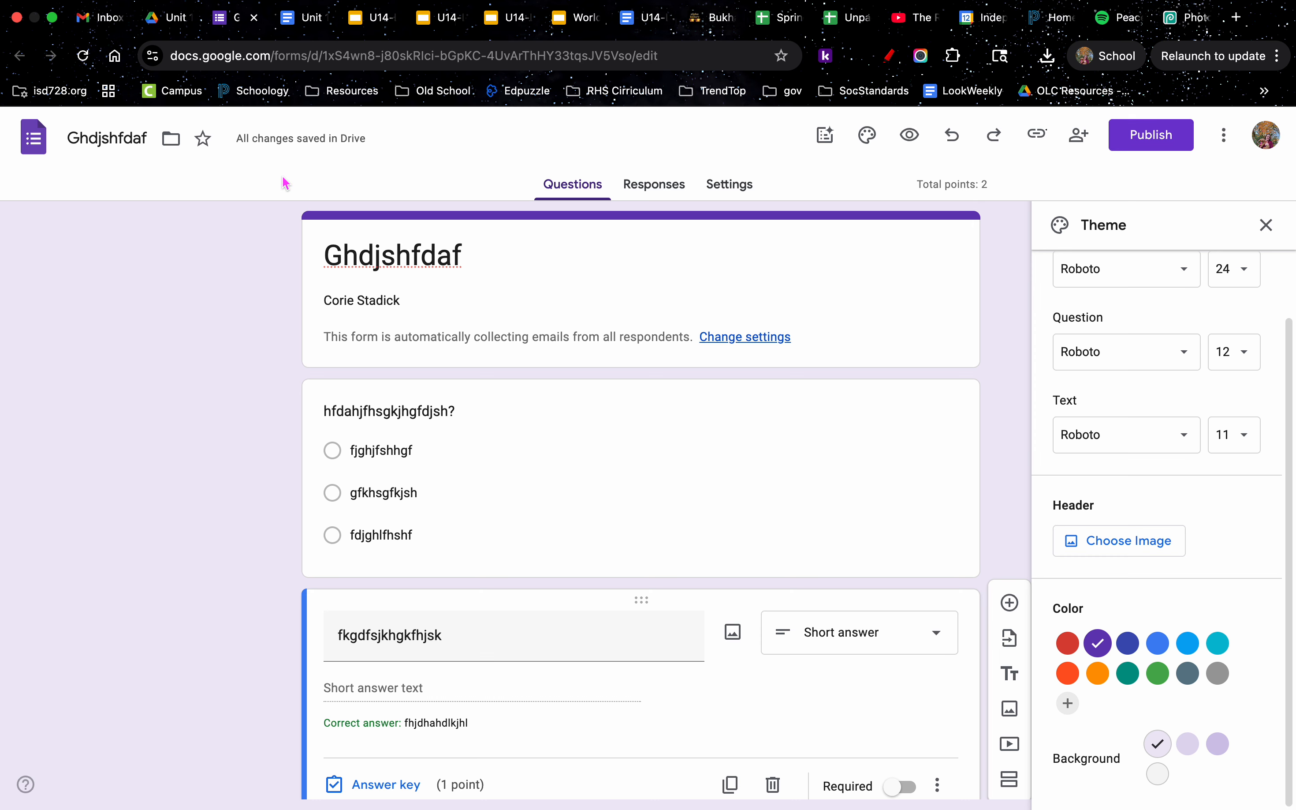
{"action": "scroll", "coordinate": [198, 420], "scroll_direction": "down", "scroll_amount": 5}
{"action": "scroll", "coordinate": [199, 422], "scroll_direction": "up", "scroll_amount": 5}
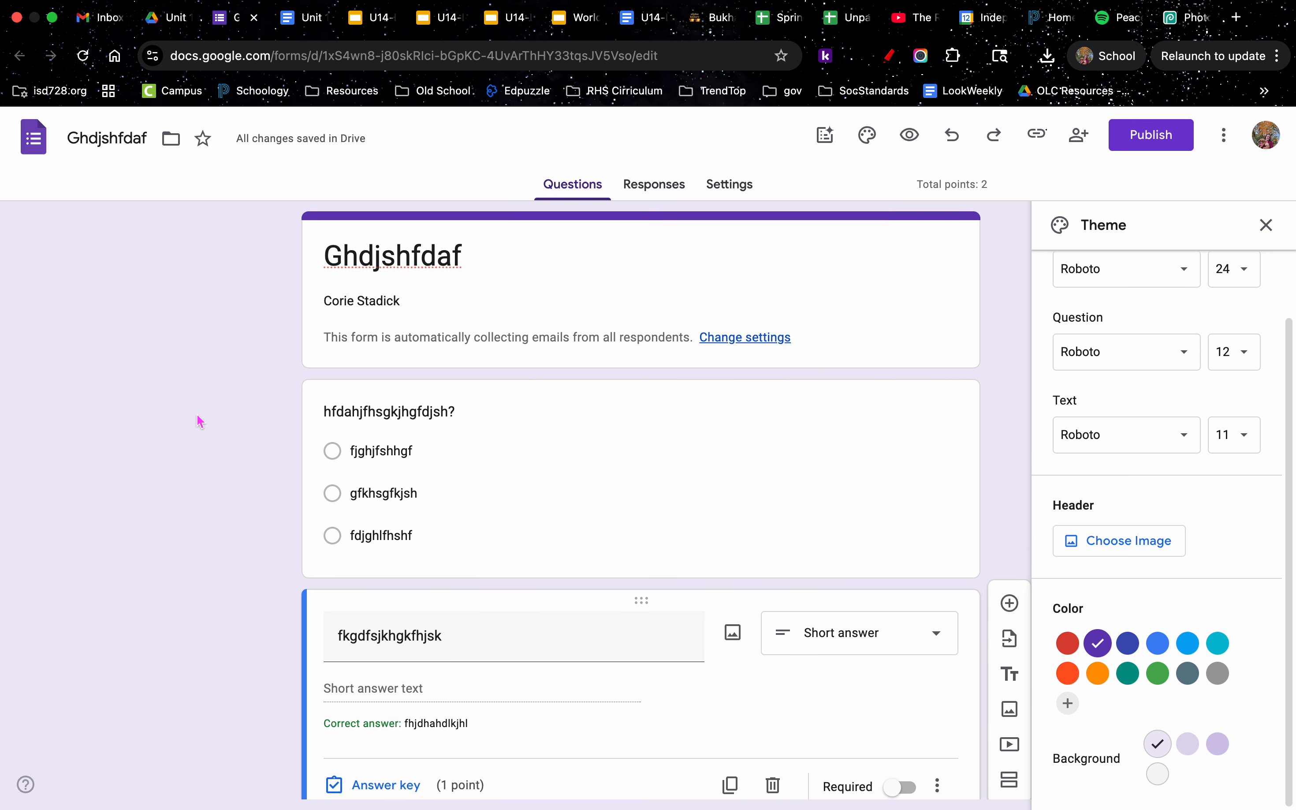